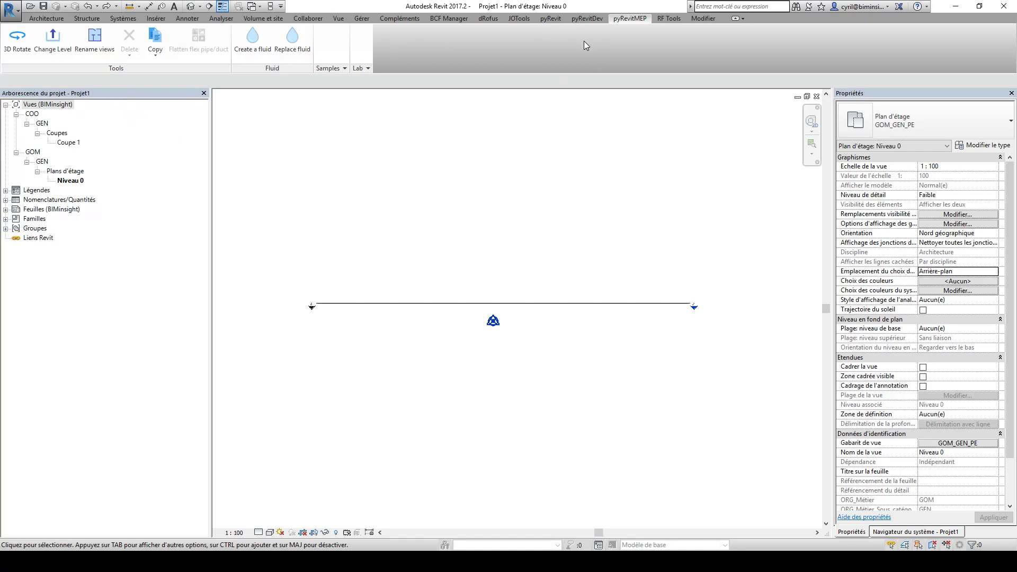
- Browse the pyRevit extra commands and extensions manager, then return to the pyRevitMEP tools
click(558, 20)
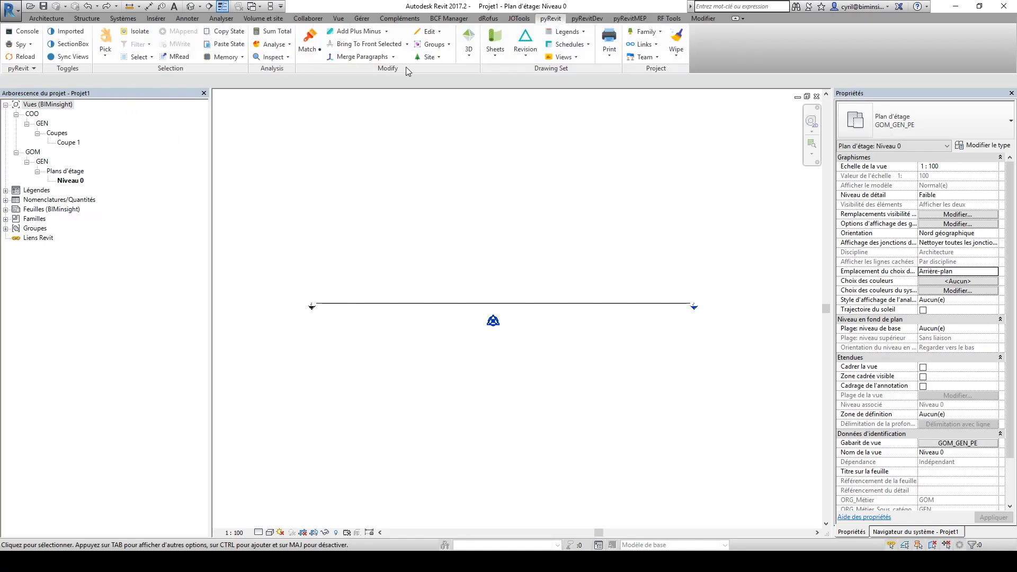
click(33, 69)
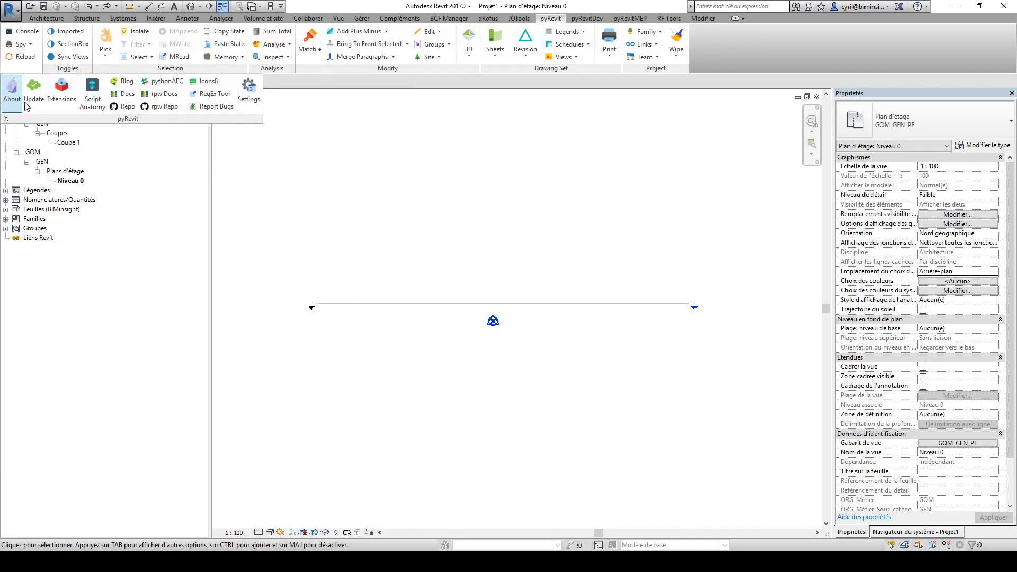
click(62, 97)
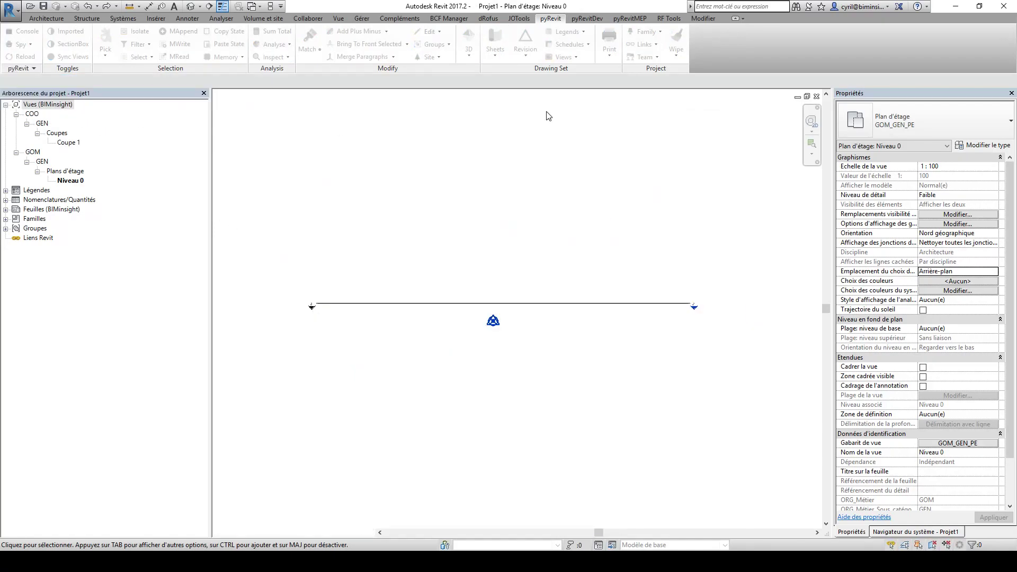
click(23, 70)
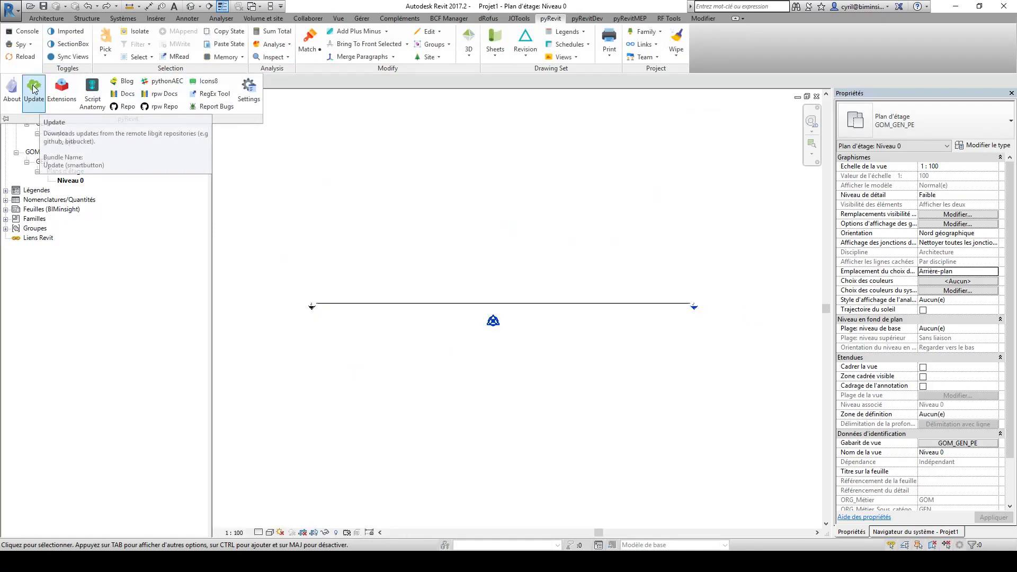
click(20, 69)
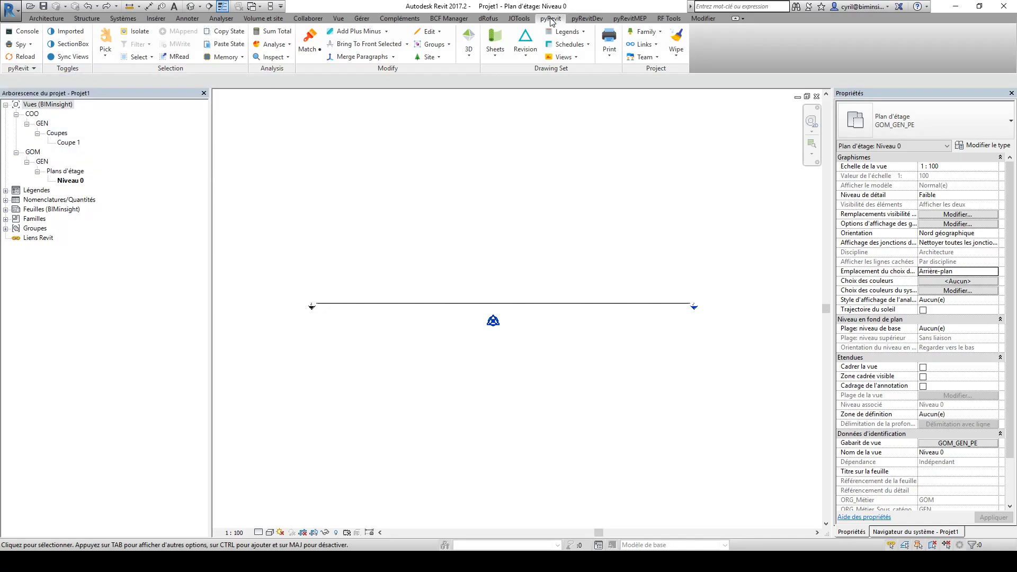
click(21, 70)
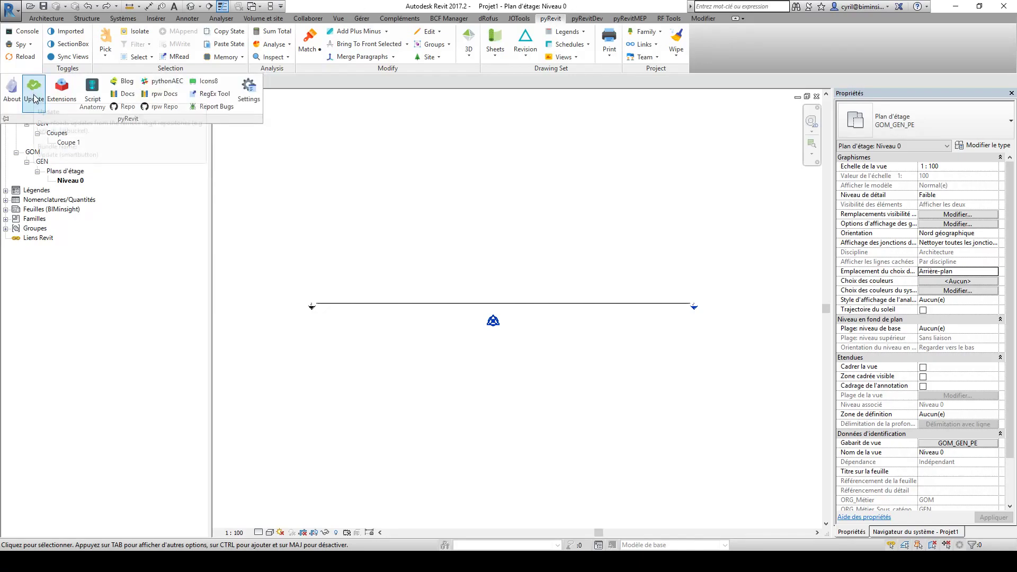
click(628, 18)
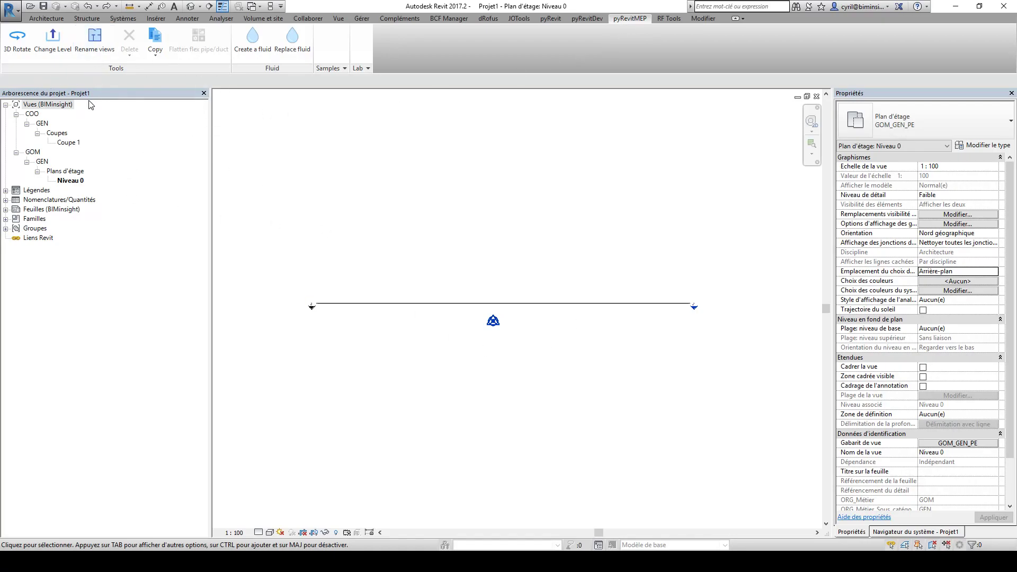
- Create ELE_GEN_PE floor plans for levels Niveau 0 to Niveau 9
click(339, 20)
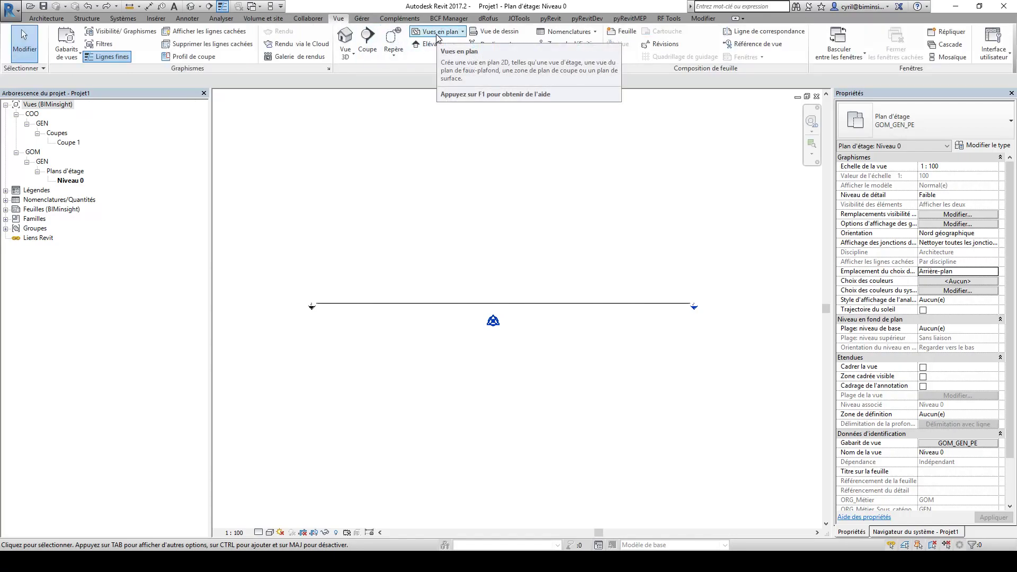
click(438, 32)
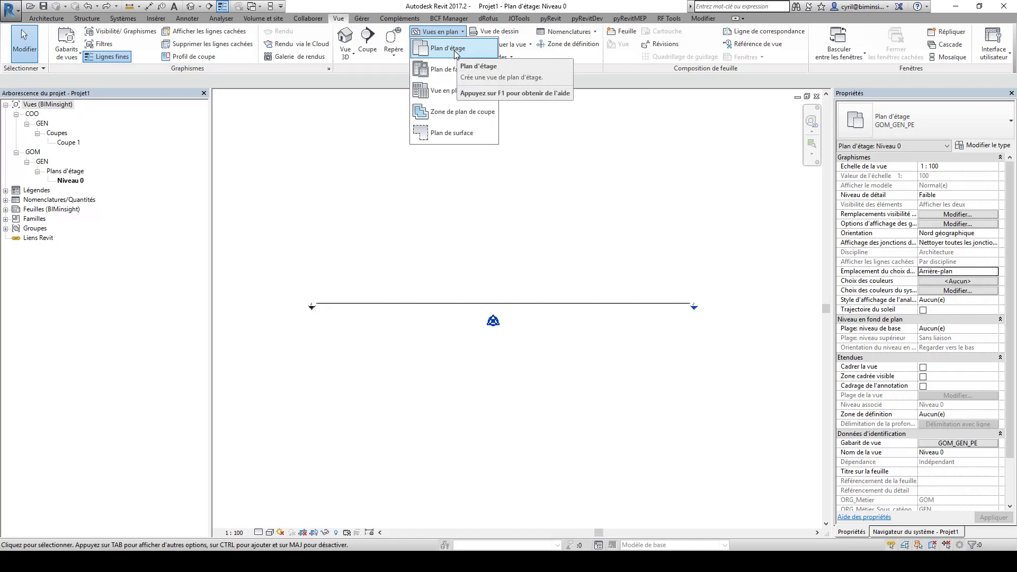
click(455, 48)
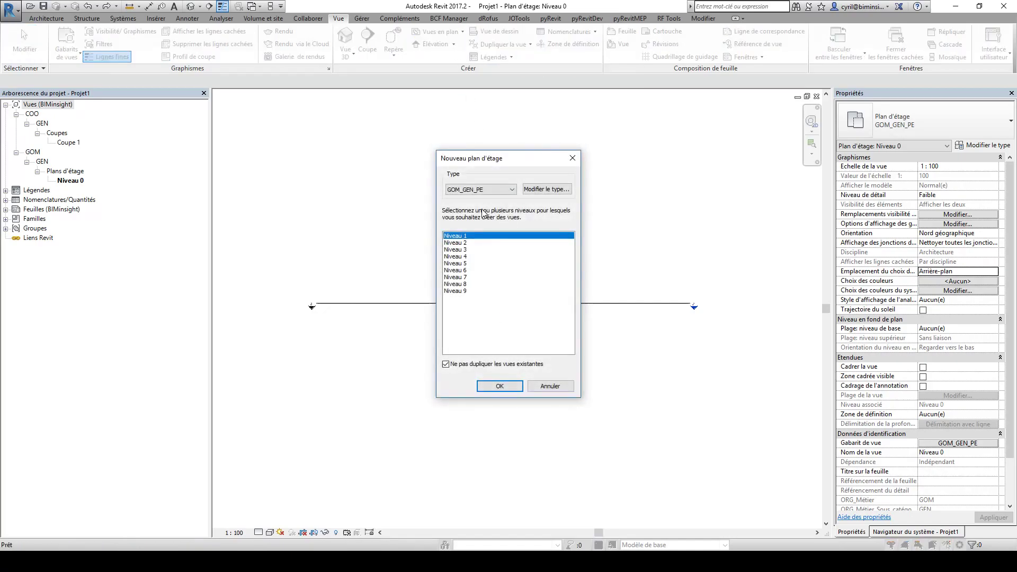
click(483, 189)
click(461, 275)
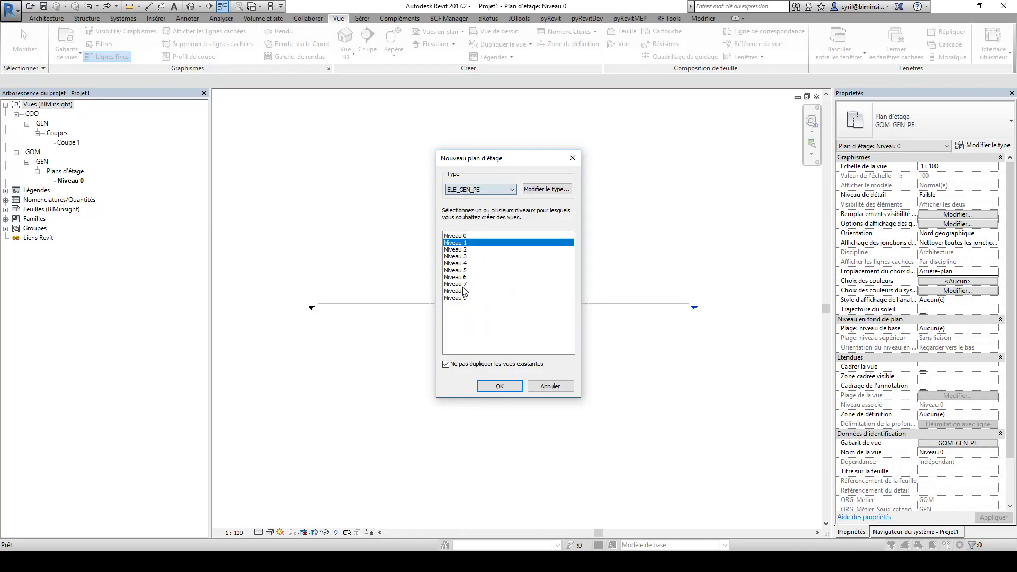
shift+click(455, 298)
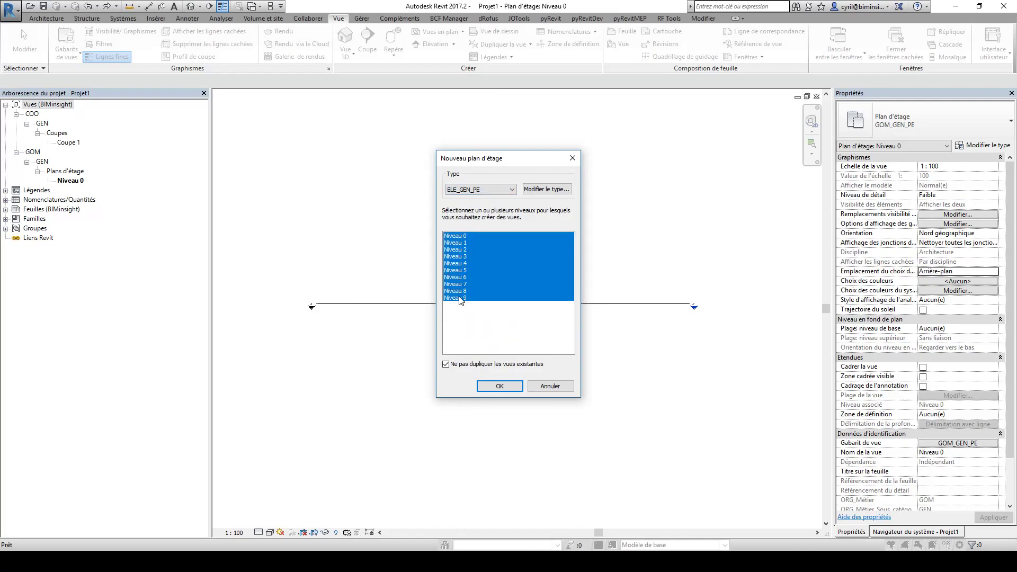
click(500, 385)
- Create HYD_GEN_PE floor plans for levels Niveau 0 to Niveau 9
click(438, 31)
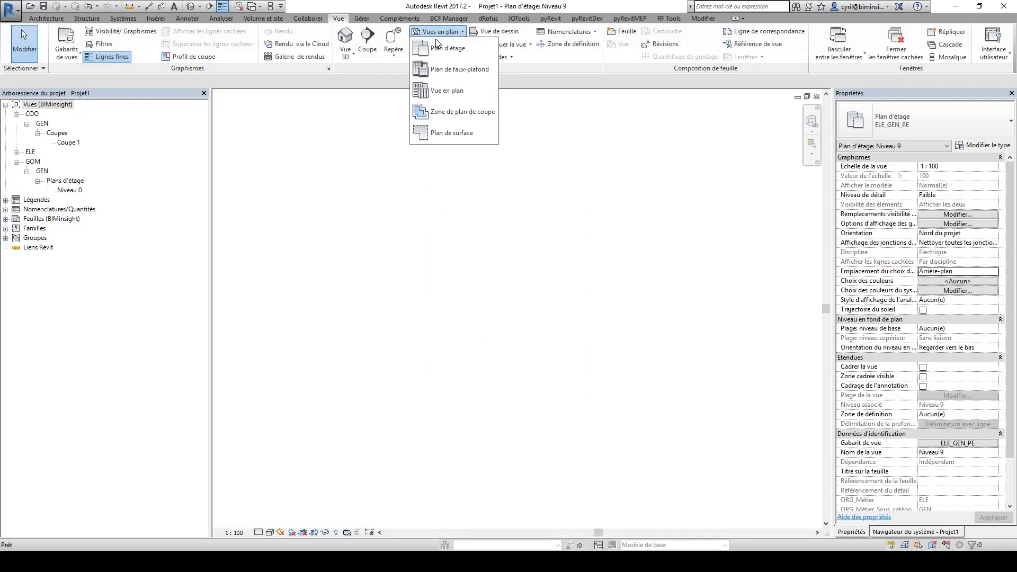
click(435, 71)
click(475, 190)
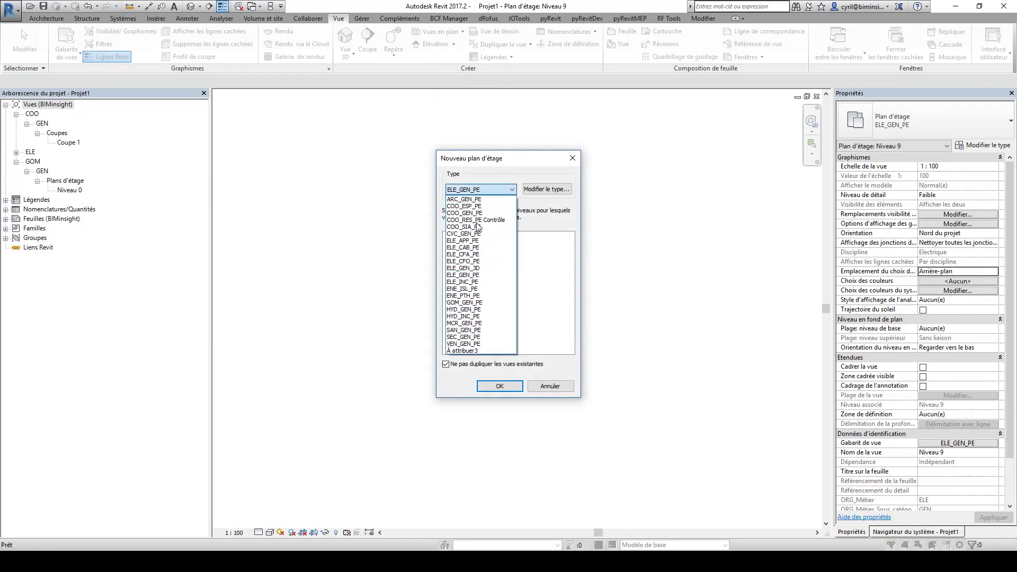
click(471, 310)
shift+click(464, 298)
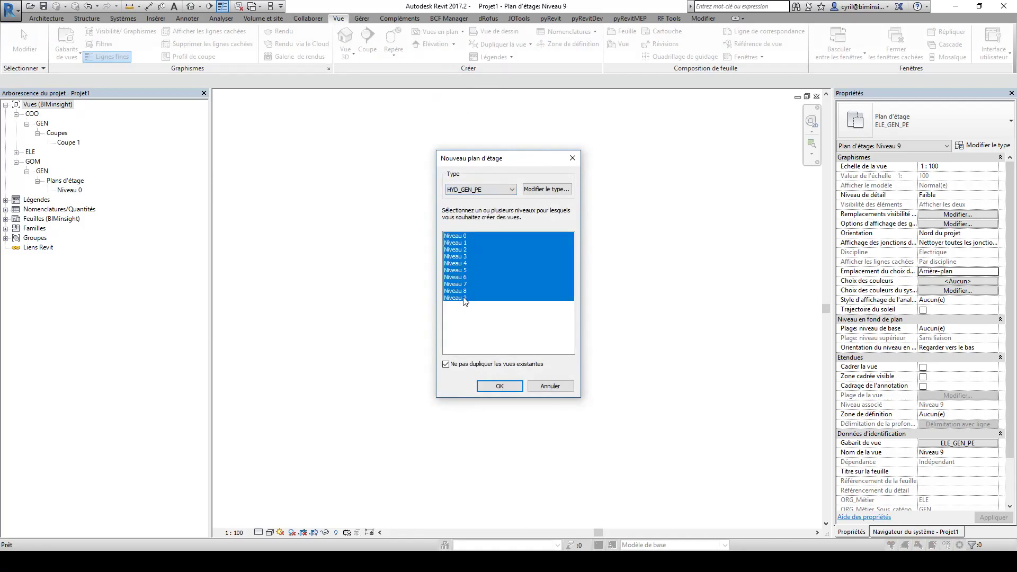
click(499, 386)
- Create VEN_GEN_PE floor plans for levels Niveau 0 to Niveau 9
click(436, 31)
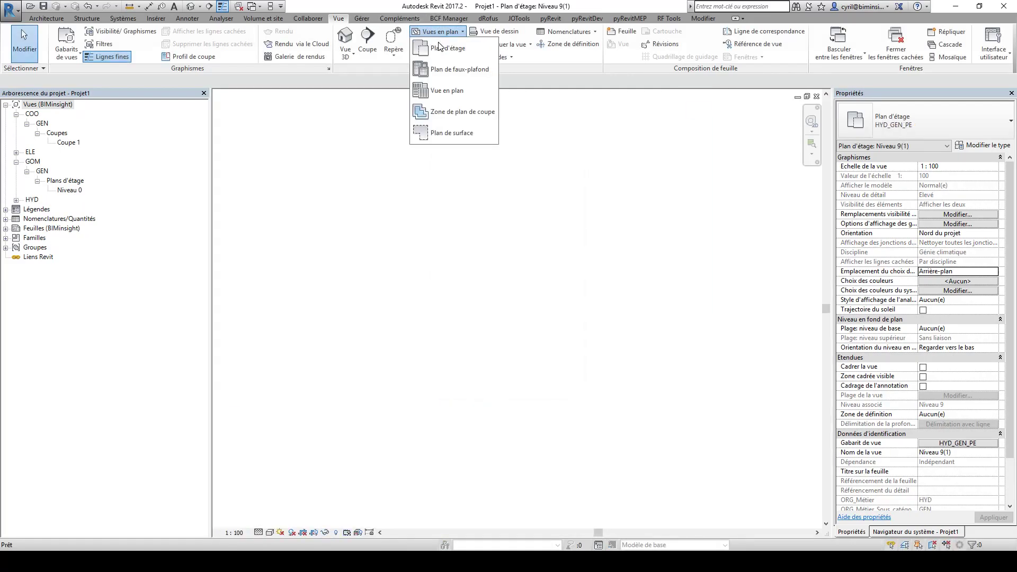
click(448, 48)
click(473, 191)
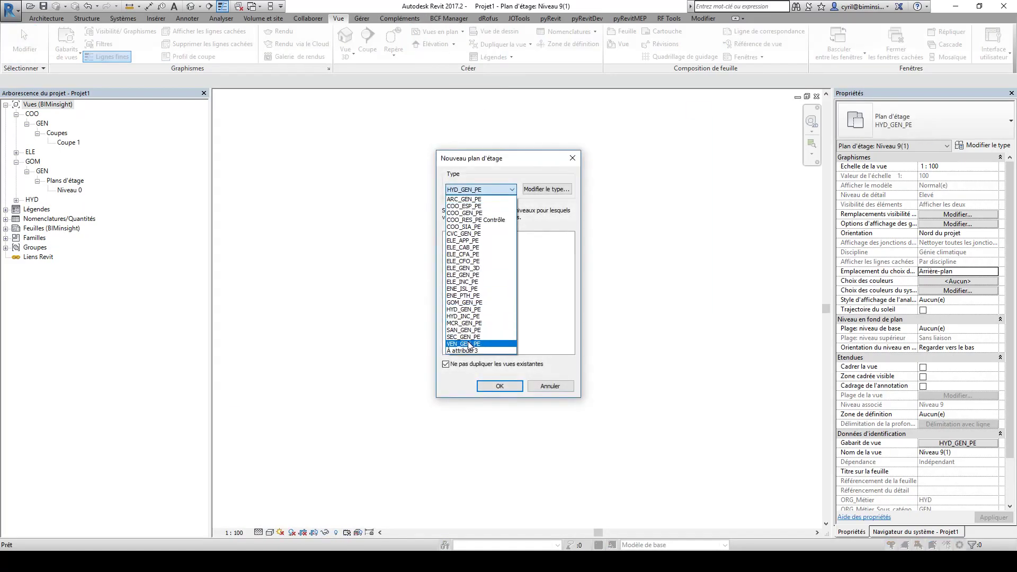
click(471, 345)
shift+click(464, 298)
click(500, 386)
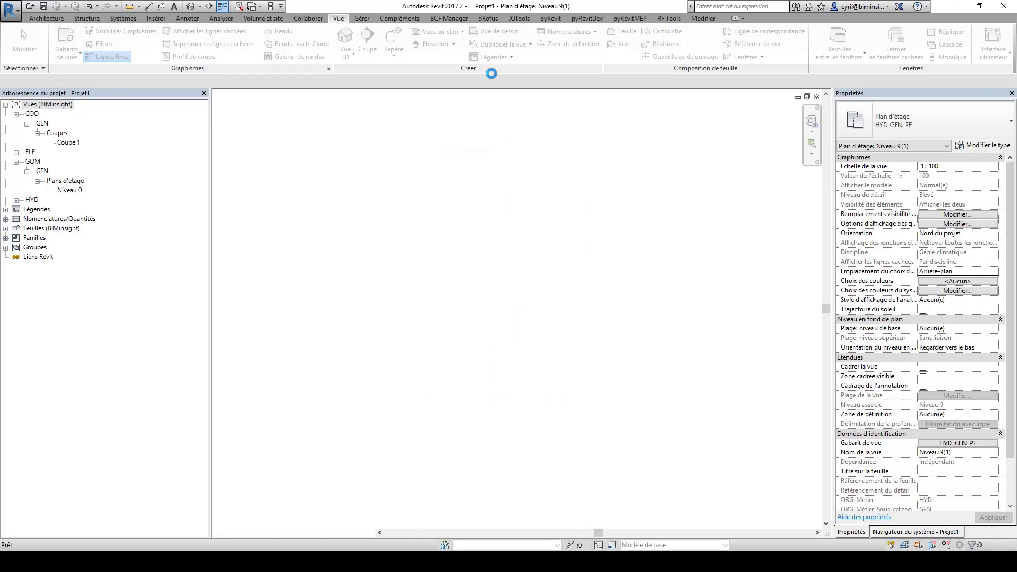
- Create SAN_GEN_PE floor plans for levels Niveau 0 to Niveau 9
click(436, 32)
click(447, 48)
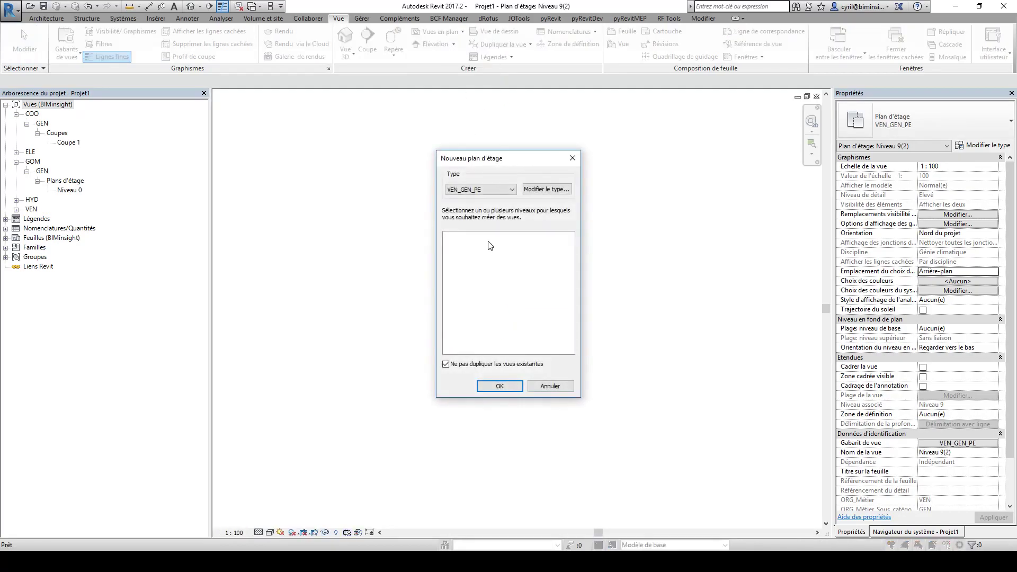
click(480, 189)
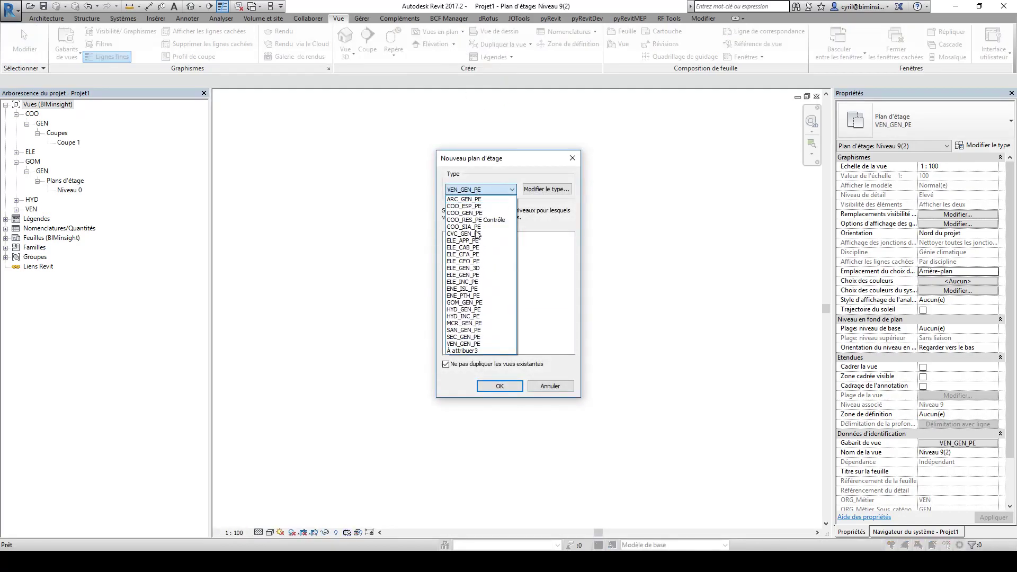
click(475, 335)
shift+click(463, 297)
click(498, 385)
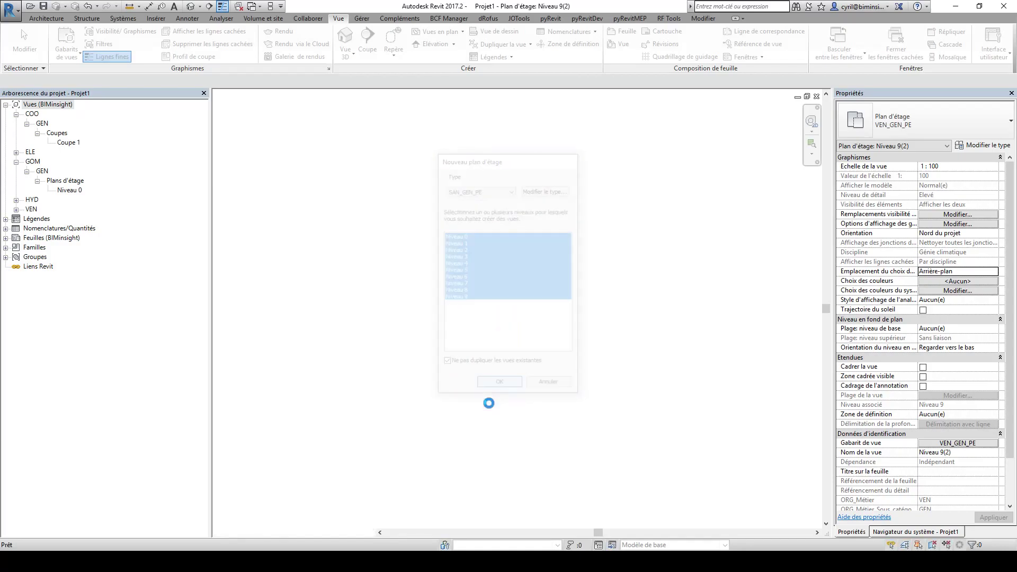
- Expand the VEN and SAN GEN floor-plan nodes in the Project Browser
click(16, 210)
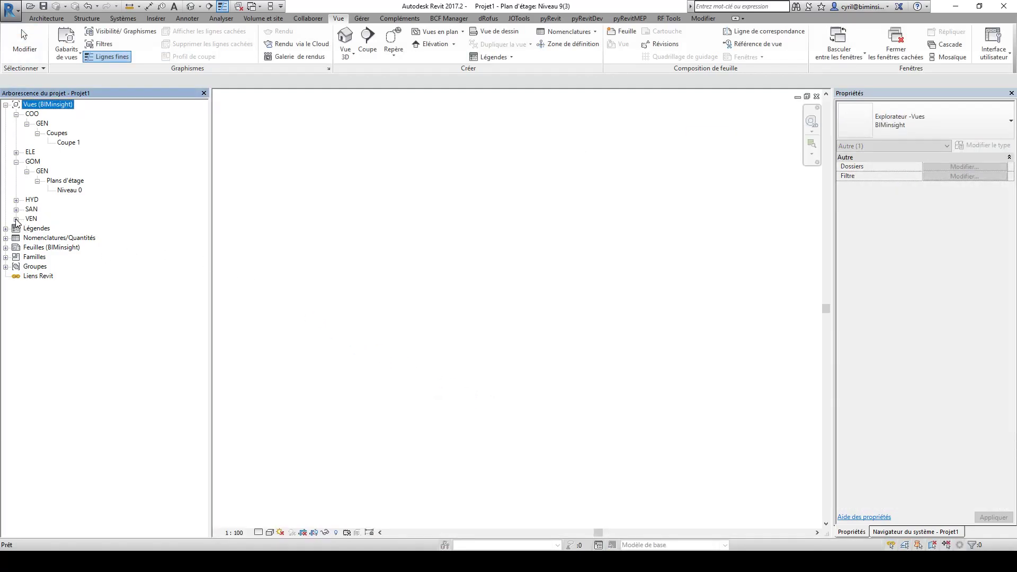
click(15, 210)
click(27, 238)
click(27, 219)
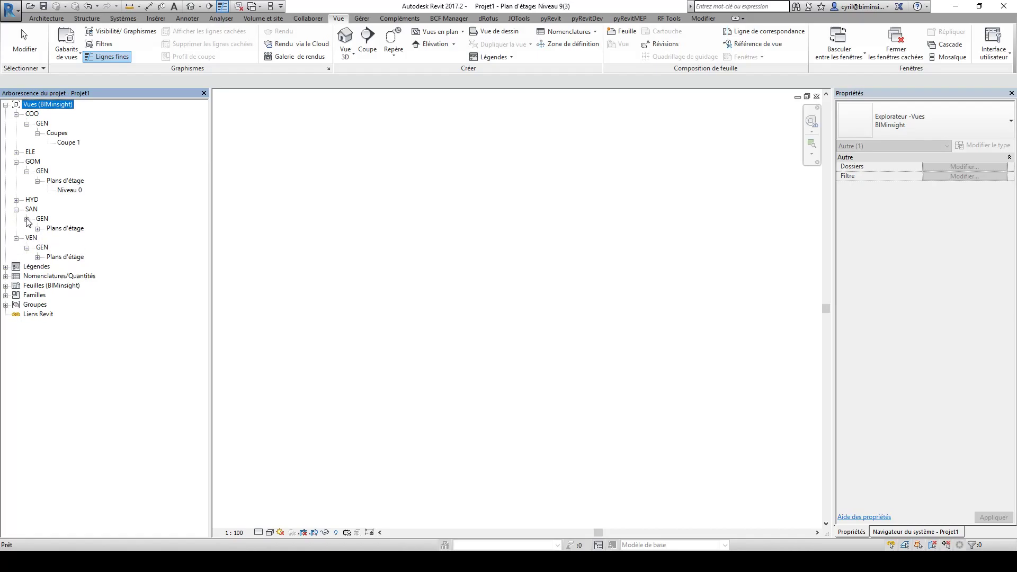
click(38, 257)
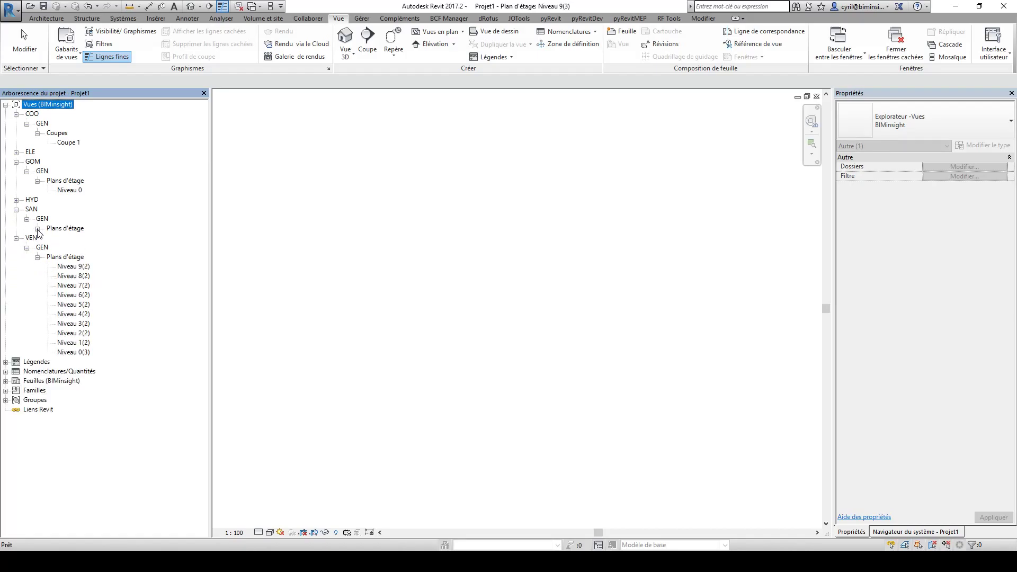
click(37, 229)
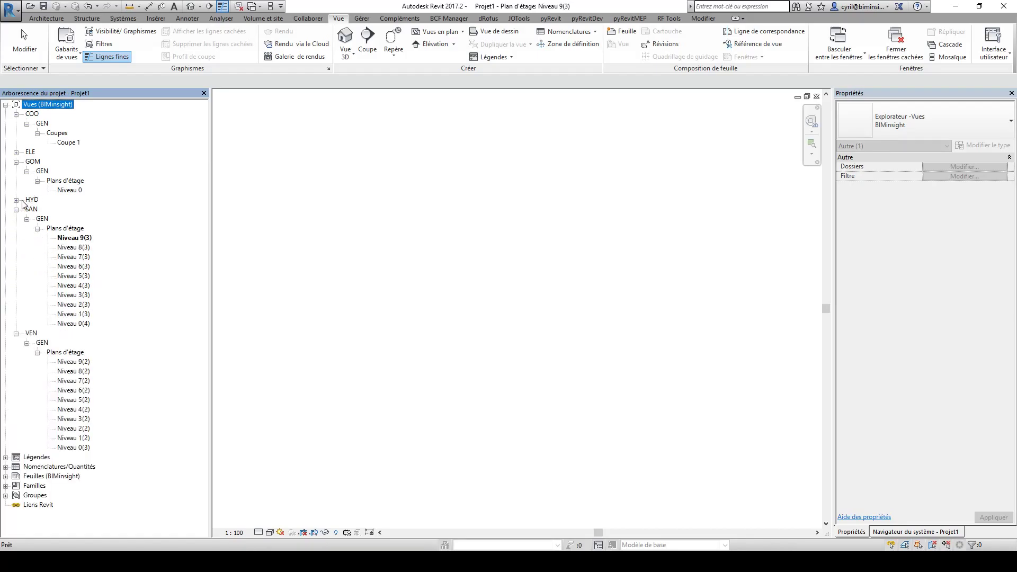
- Expand the HYD and ELE GEN floor-plan lists to show their level views
click(16, 200)
click(27, 210)
click(38, 220)
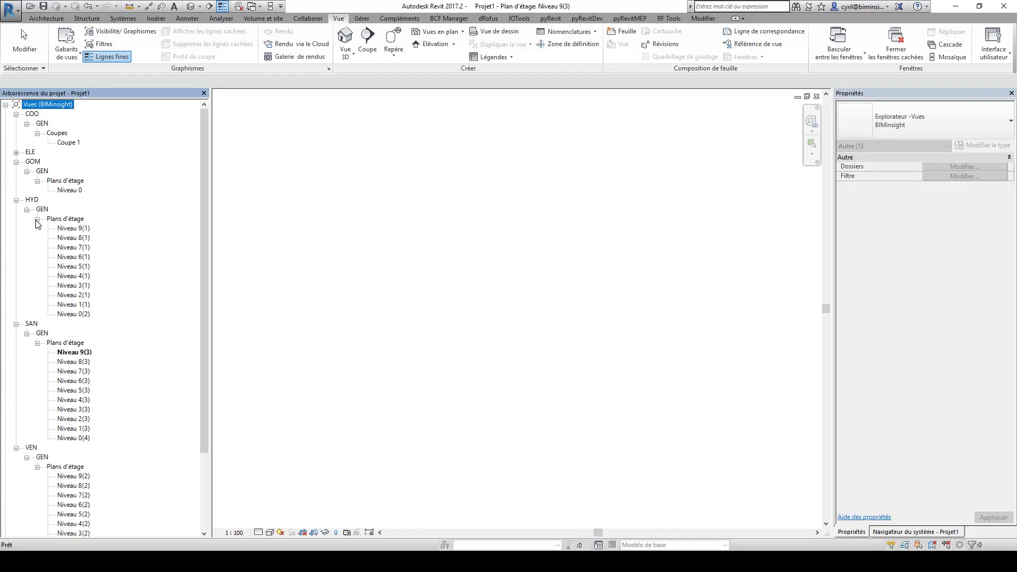
click(16, 153)
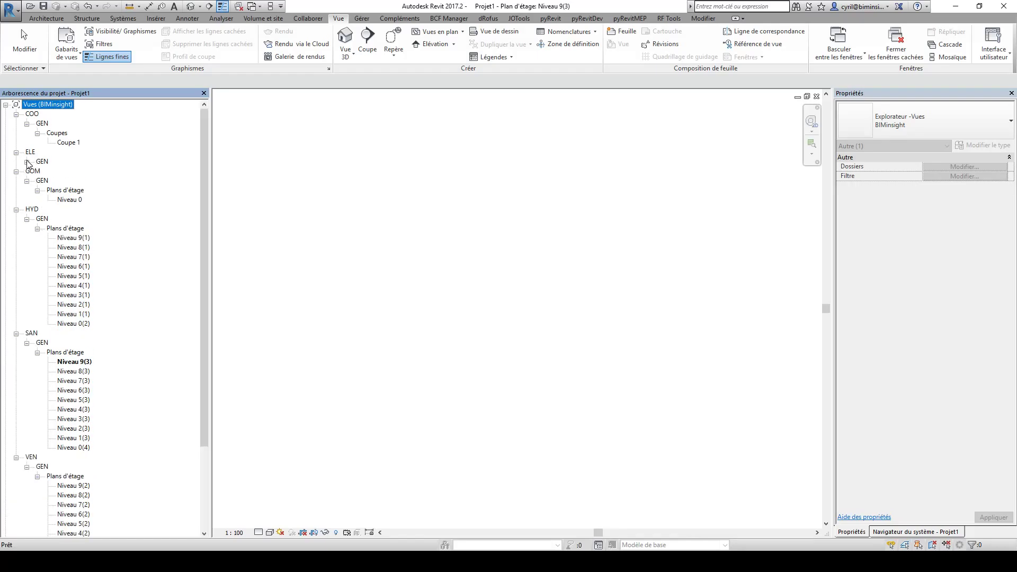
click(27, 161)
click(37, 171)
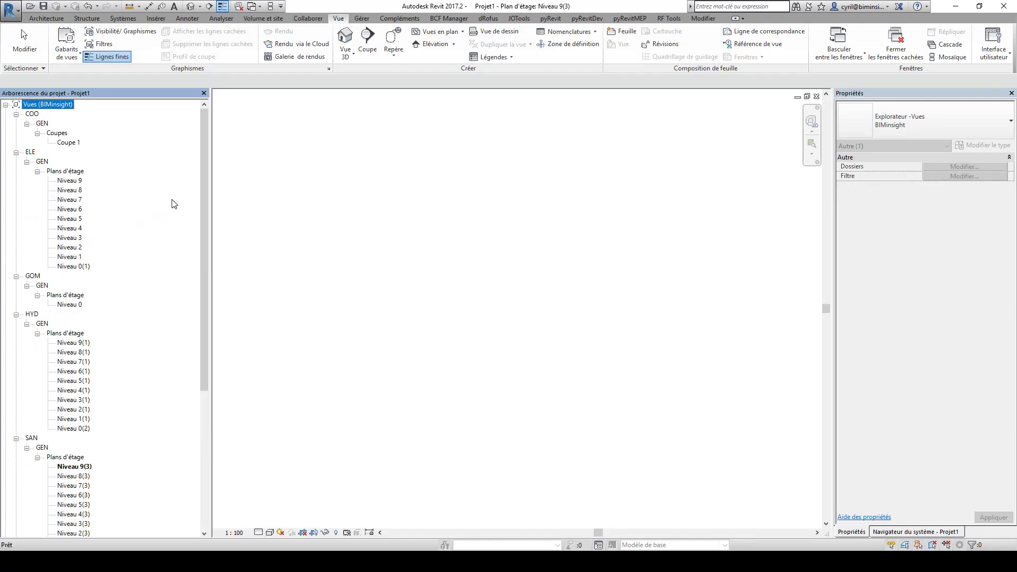
scroll(172, 211, down, 7)
scroll(161, 252, up, 4)
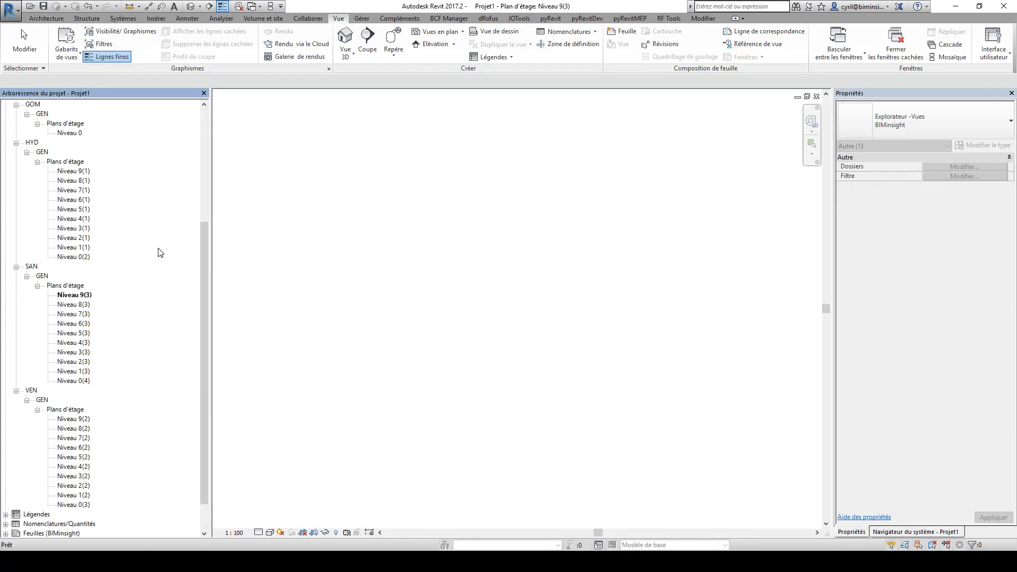
- Launch pyRevitMEP Rename views, select ELE Niveau 8 to Niveau 1, and choose all project views
click(630, 18)
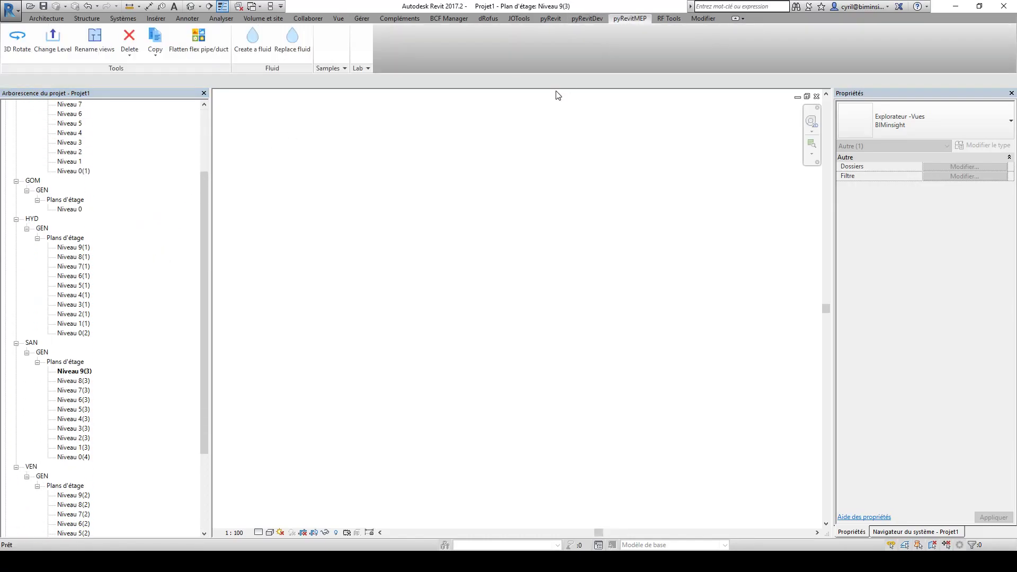
scroll(146, 214, up, 3)
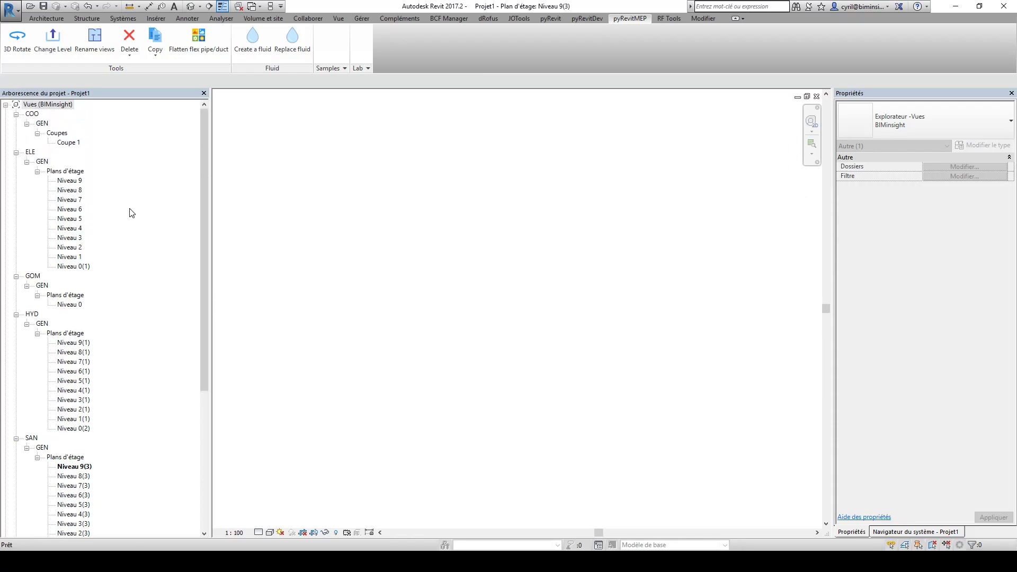
click(97, 48)
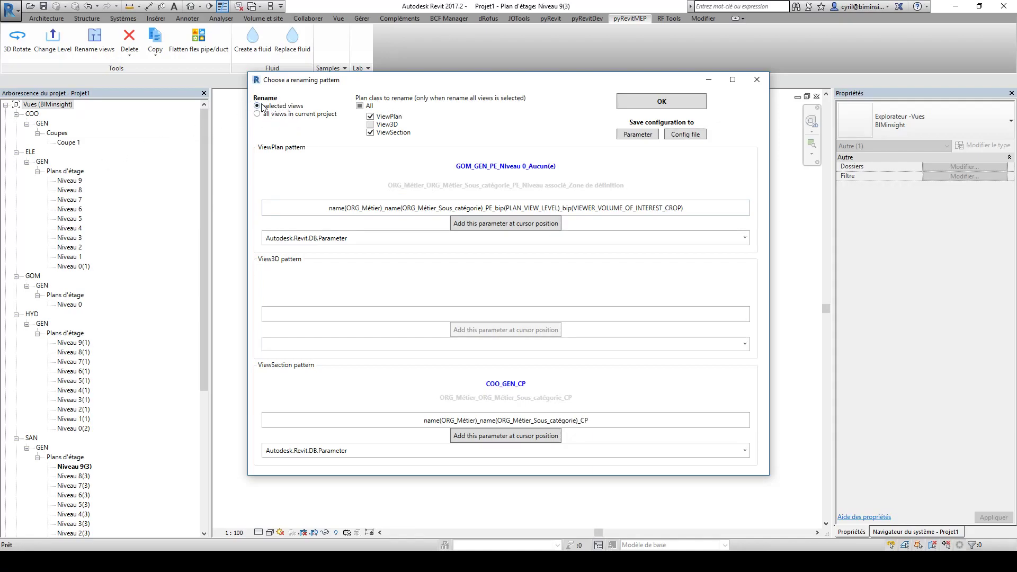
click(70, 191)
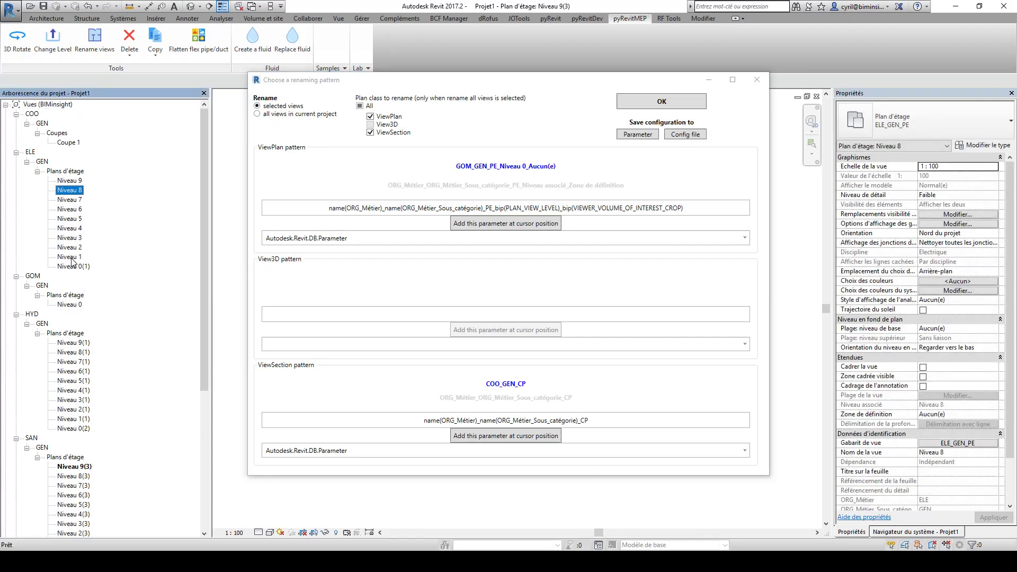
shift+click(71, 257)
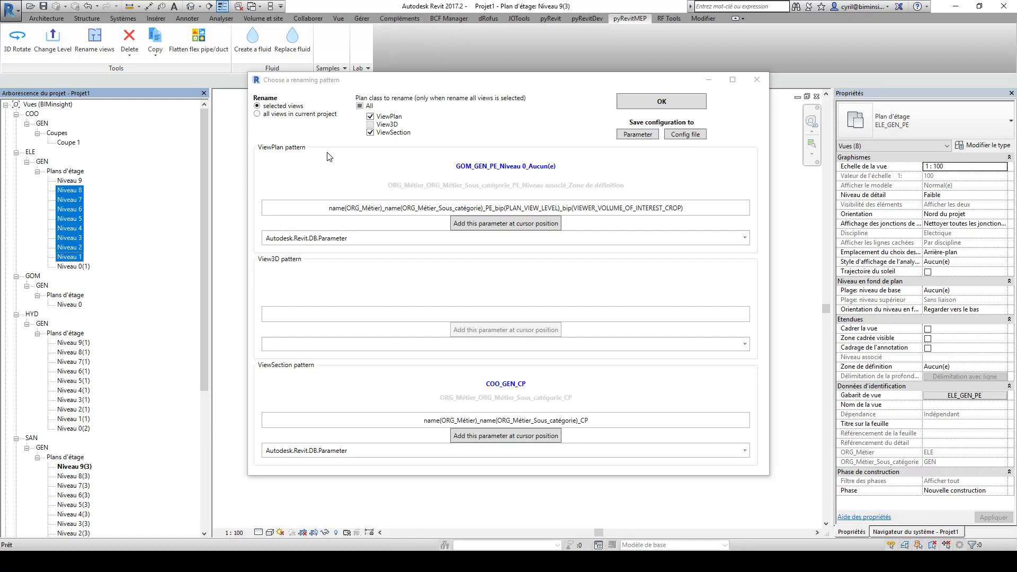
click(316, 116)
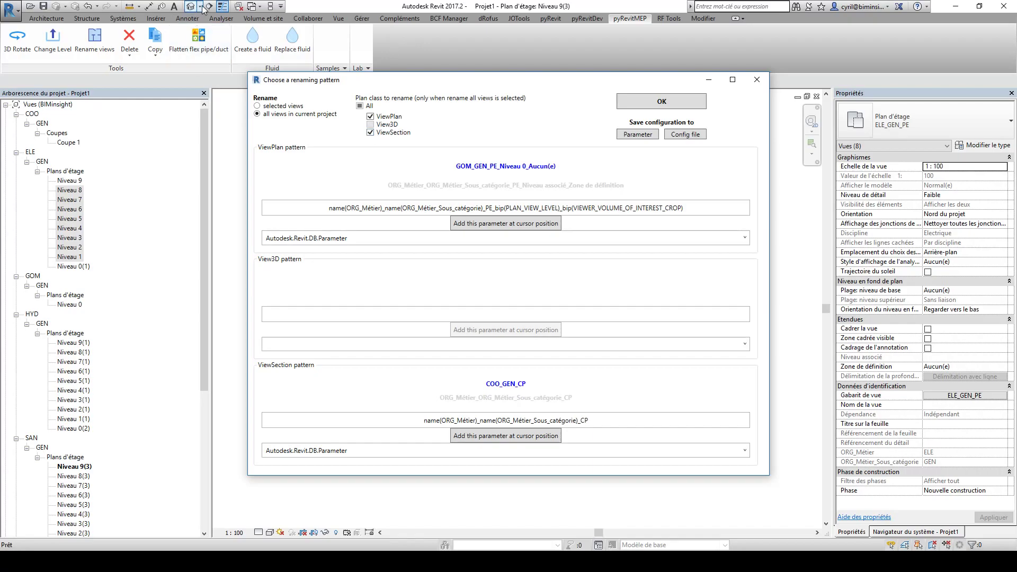
- Close the renaming dialog and open the default {3D} view
click(759, 80)
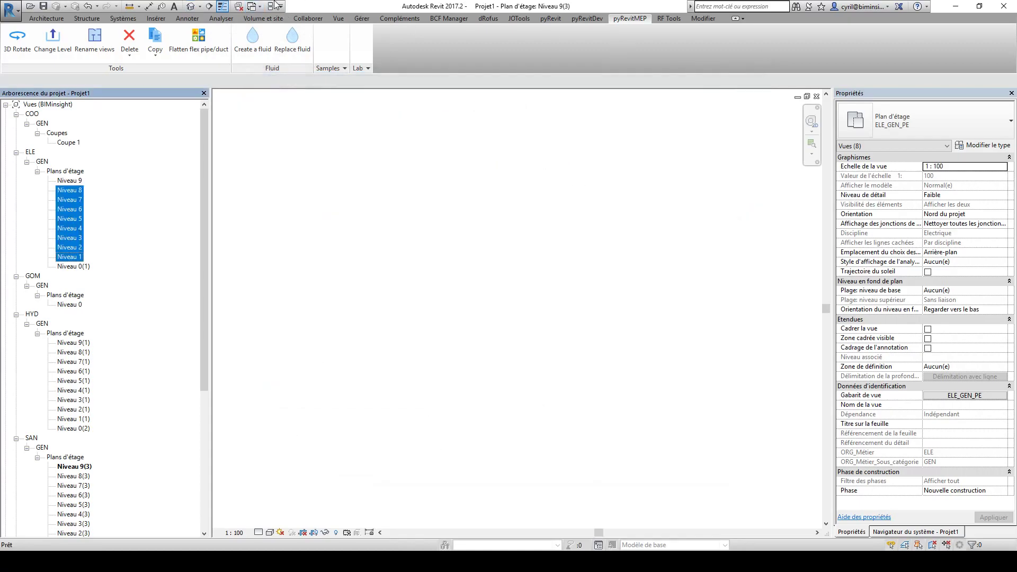
click(189, 7)
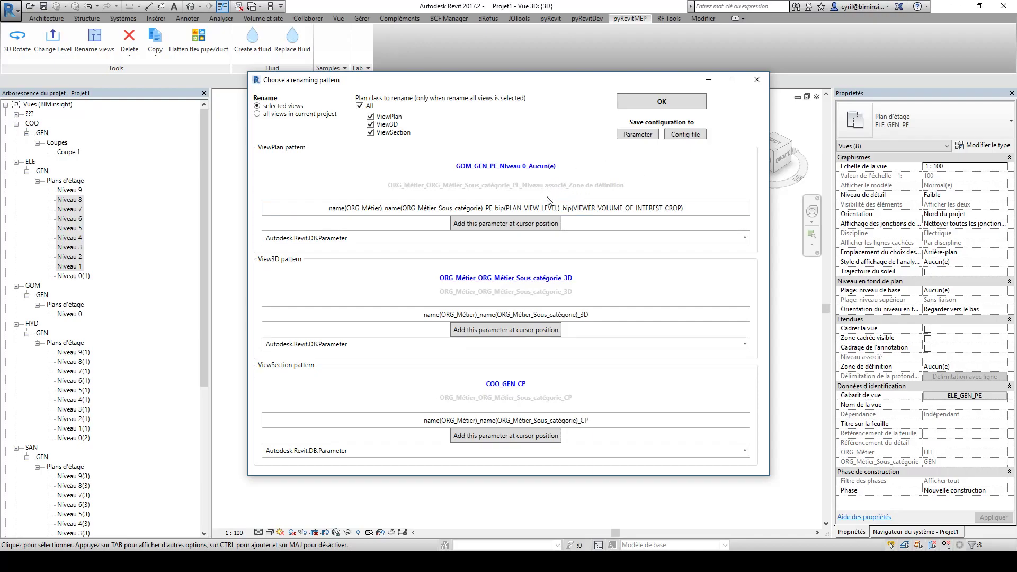
drag(700, 208, 314, 209)
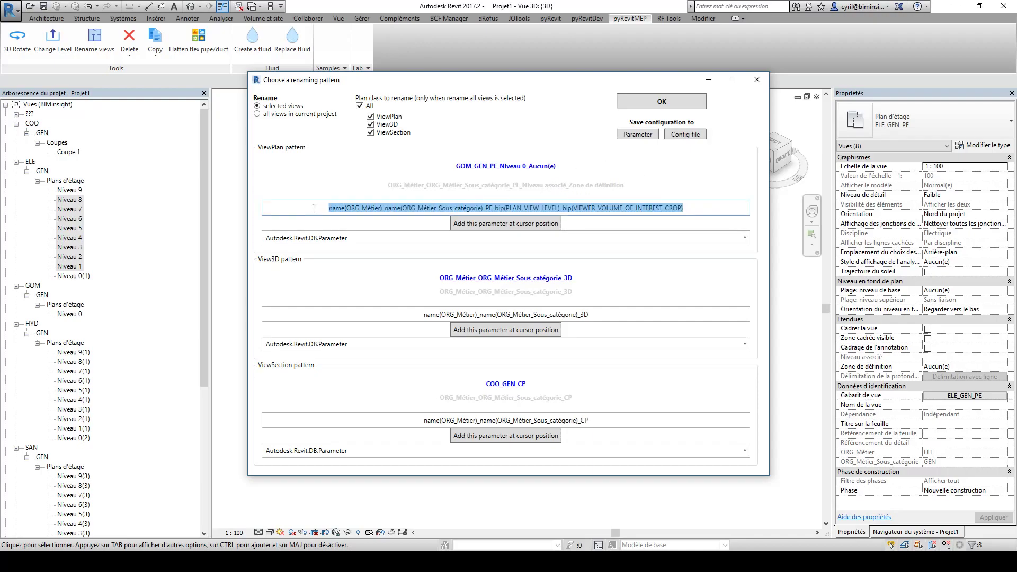
click(386, 208)
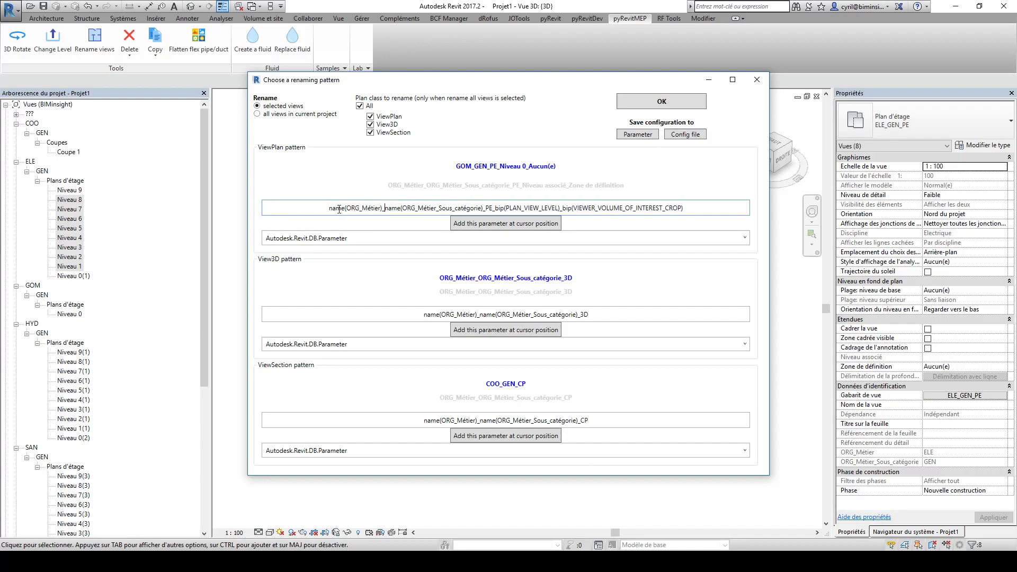
drag(327, 208, 383, 210)
click(364, 210)
drag(381, 208, 347, 208)
drag(482, 208, 408, 208)
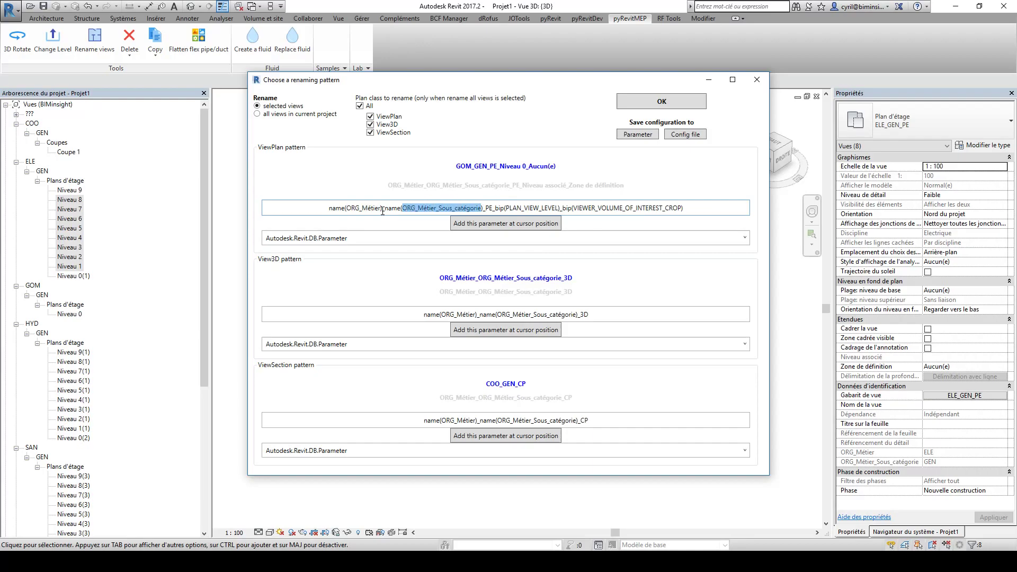
click(384, 209)
drag(386, 208, 483, 215)
click(386, 209)
drag(329, 213, 383, 210)
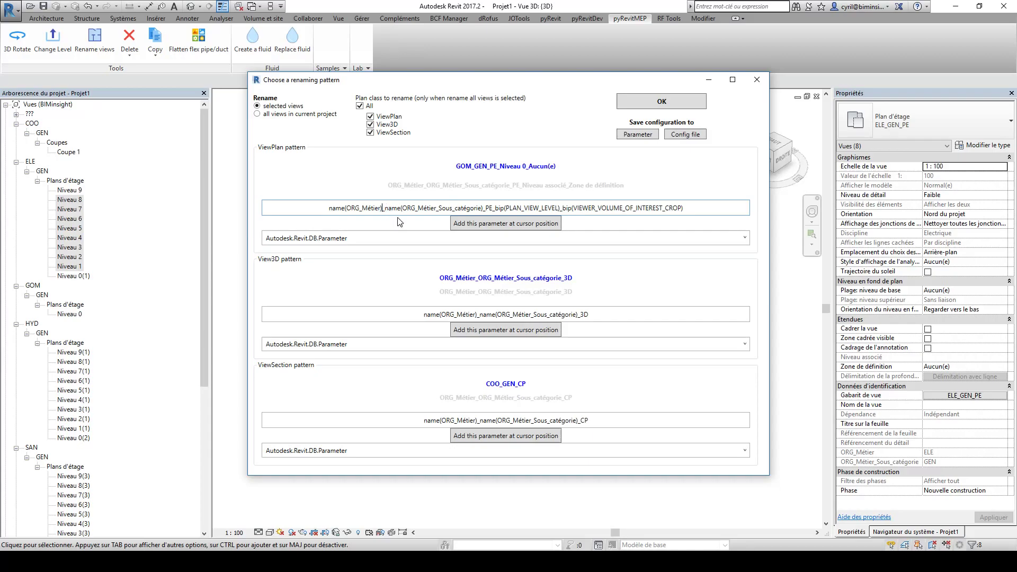
text(uiaretauizjletv)
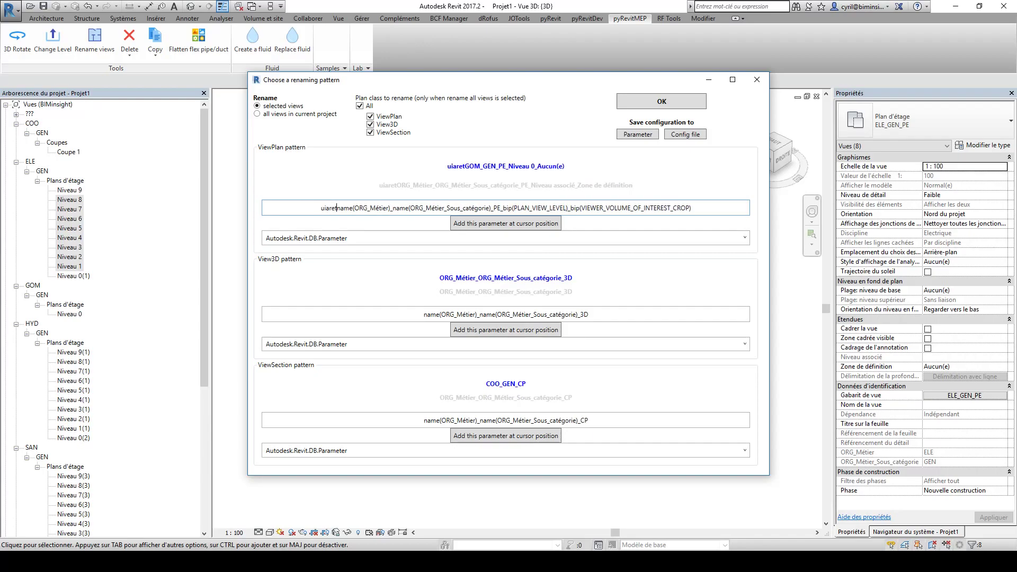
key(BackSpace)
key(BackSpace)
key(BackSpace)
key(BackSpace)
key(BackSpace)
key(BackSpace)
key(BackSpace)
key(BackSpace)
key(BackSpace)
key(BackSpace)
key(BackSpace)
key(BackSpace)
key(BackSpace)
key(BackSpace)
key(BackSpace)
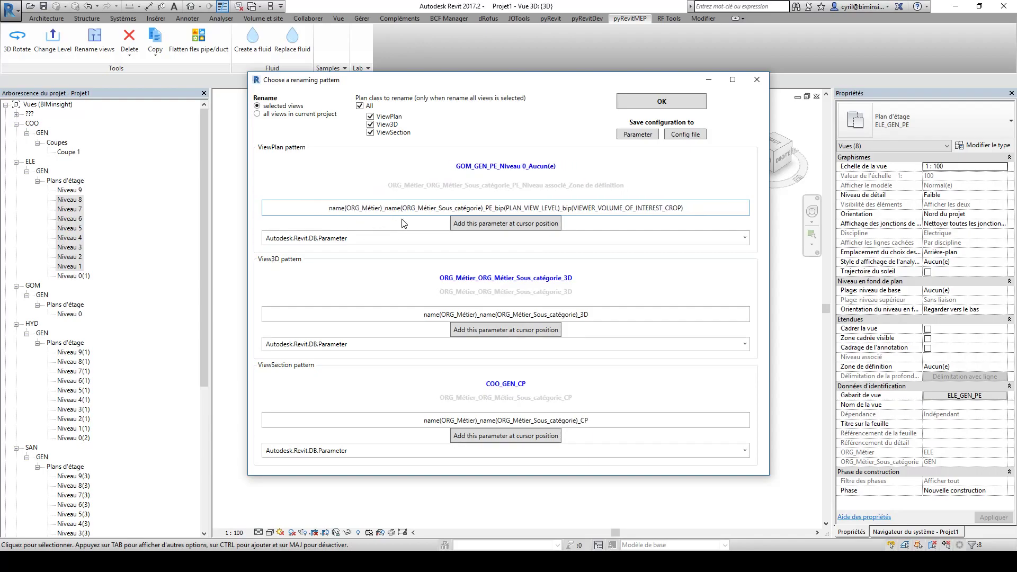
key(BackSpace)
text(^)
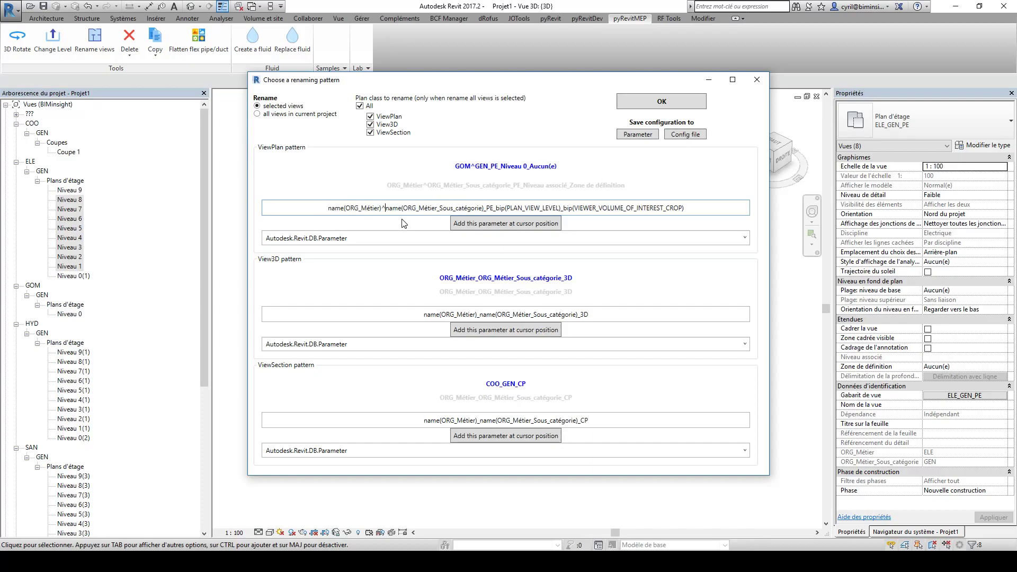
key(BackSpace)
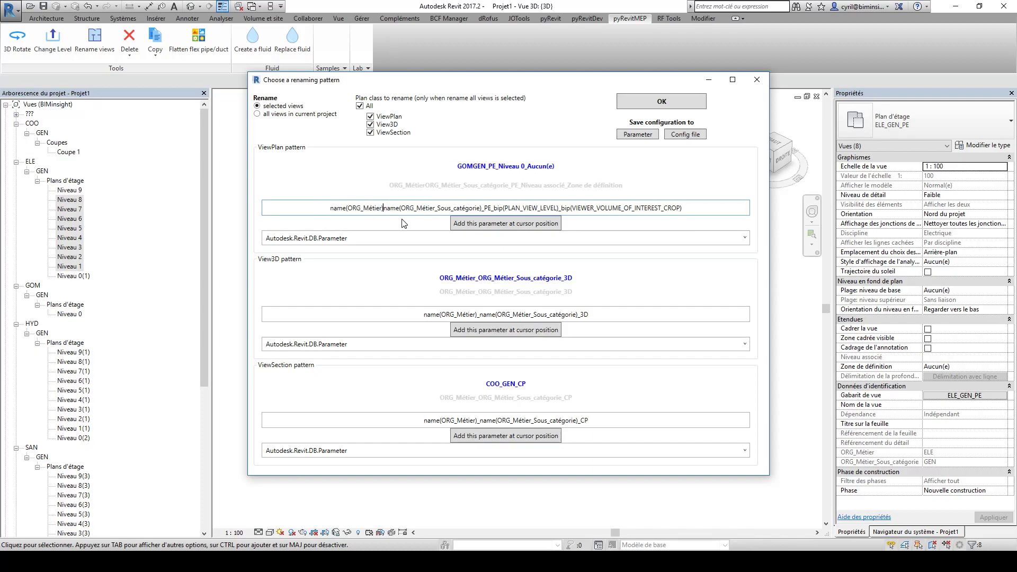
text(@)
key(BackSpace)
text(_)
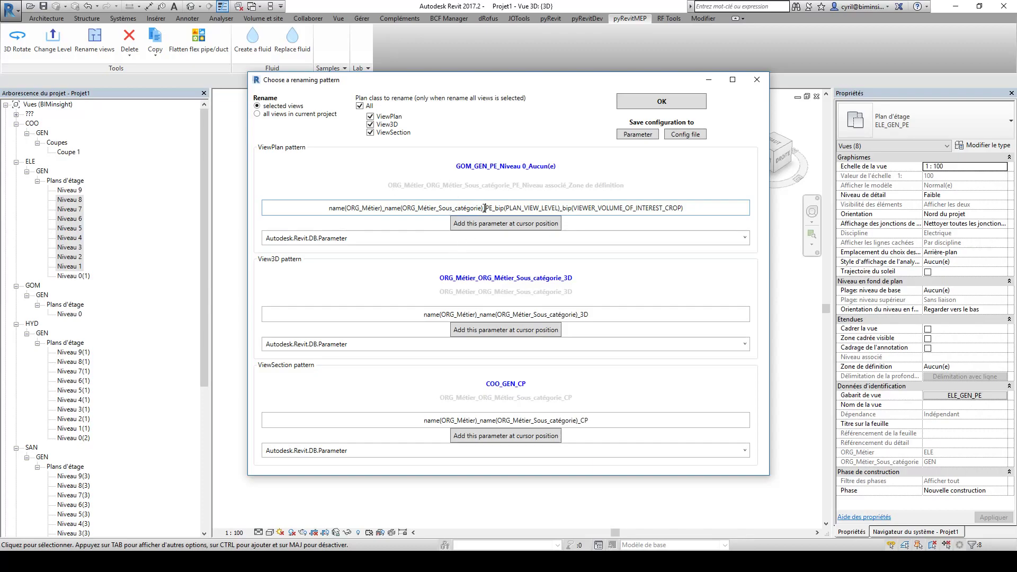
drag(483, 208, 496, 208)
click(494, 208)
drag(496, 208, 491, 208)
click(484, 208)
drag(496, 208, 560, 208)
key(End)
- Append the SR View Calculation Settings Guid parameter to the ViewPlan pattern and highlight it
click(745, 238)
scroll(627, 325, down, 8)
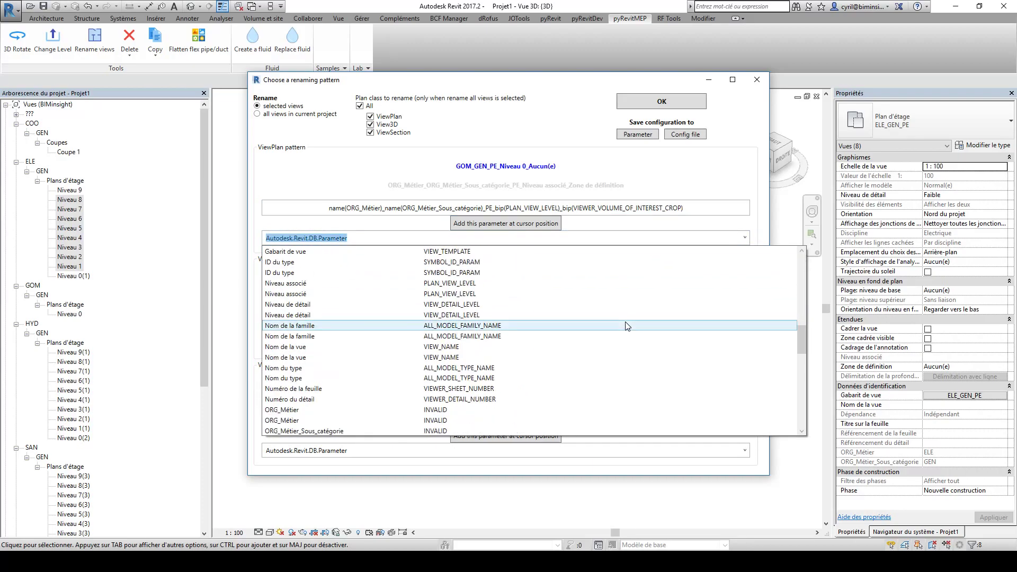
scroll(627, 325, down, 10)
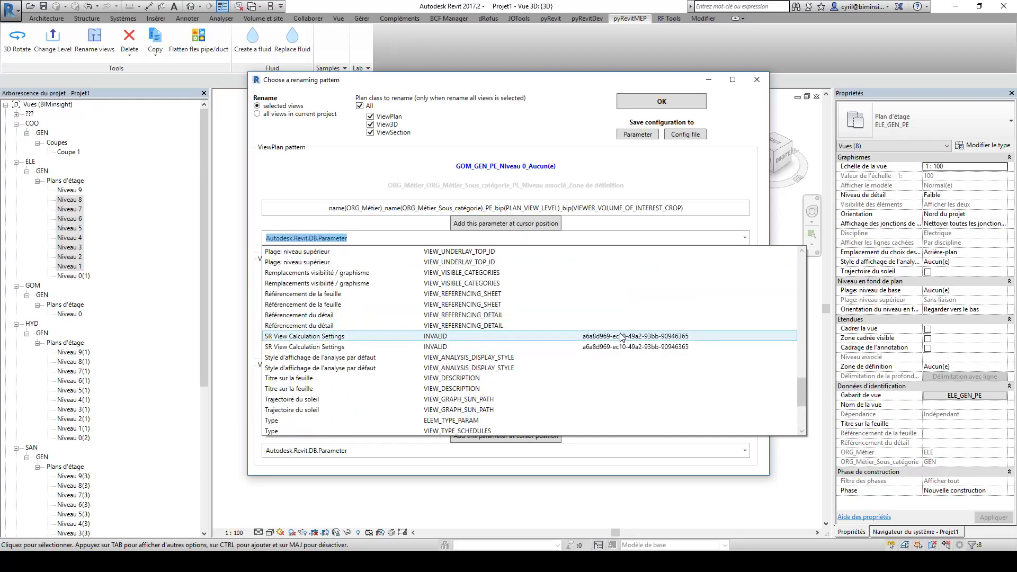
click(622, 338)
click(530, 222)
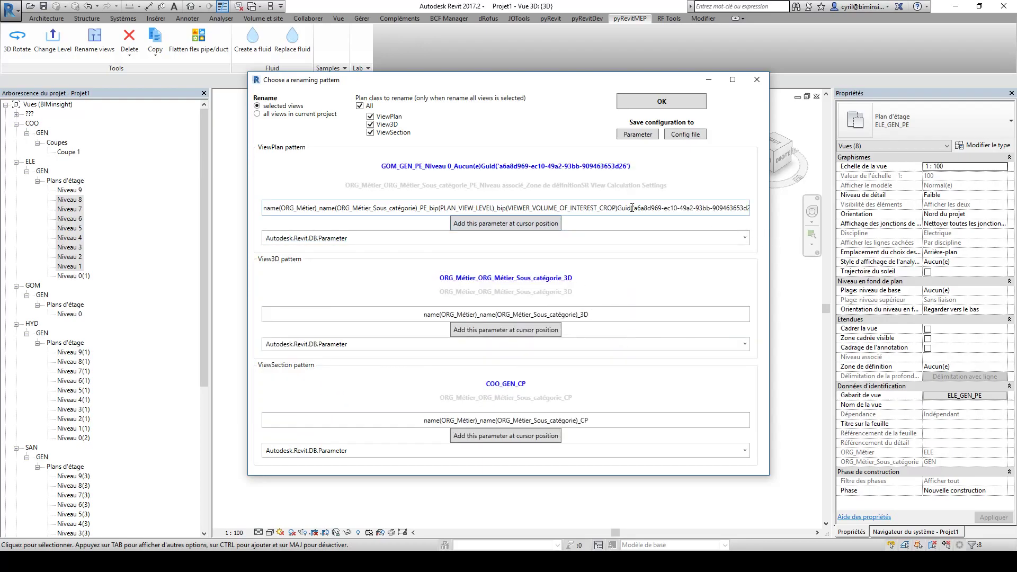
drag(618, 209, 762, 215)
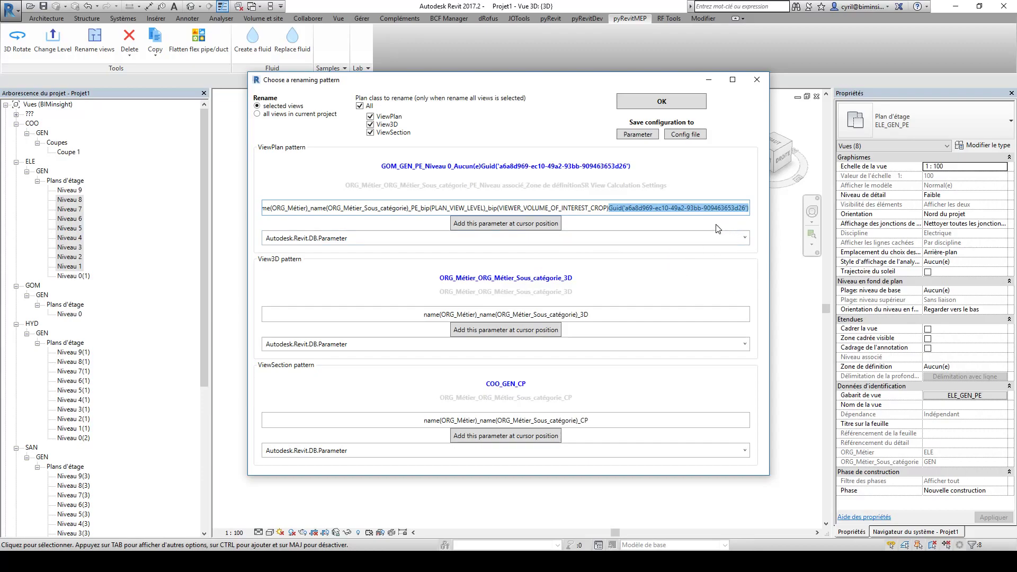
- Delete the Guid token from the end of the ViewPlan pattern
click(745, 237)
scroll(604, 334, down, 5)
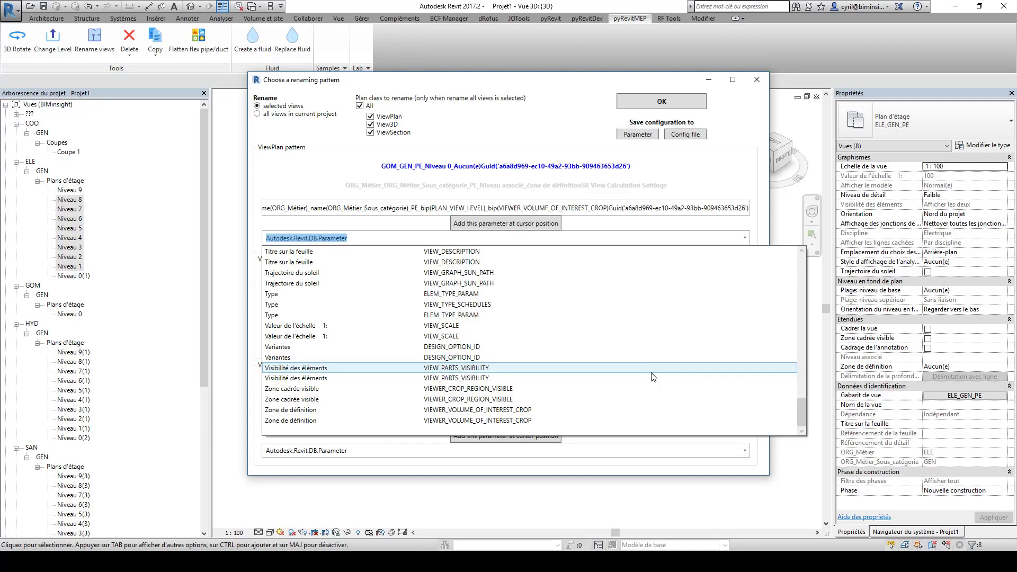
scroll(606, 297, up, 5)
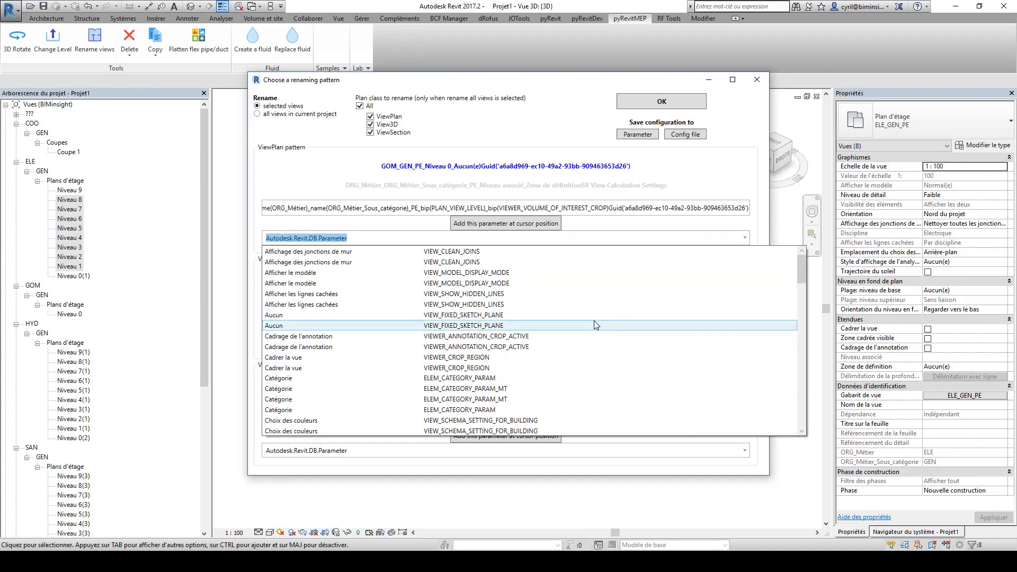
scroll(597, 333, down, 6)
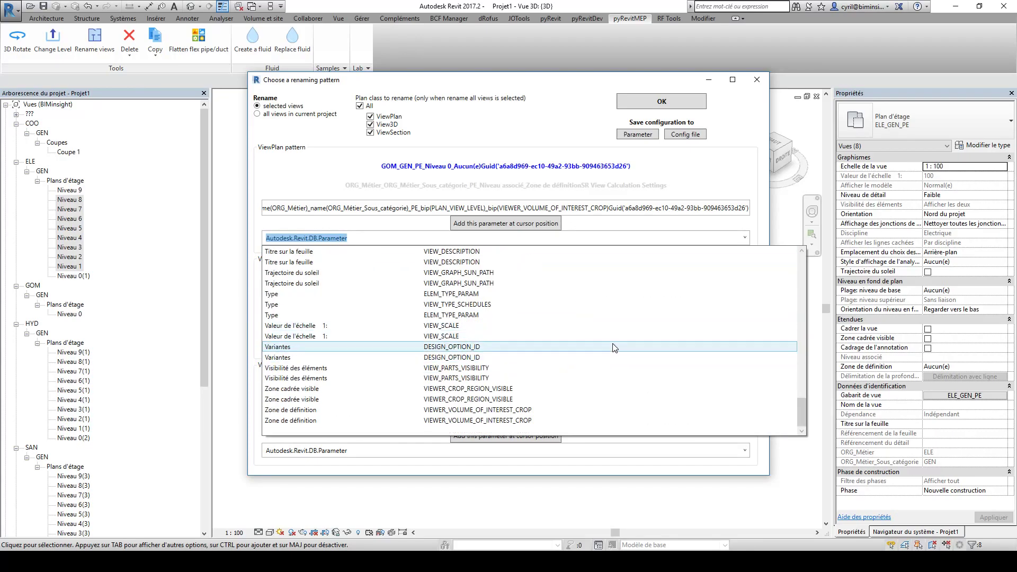
click(619, 208)
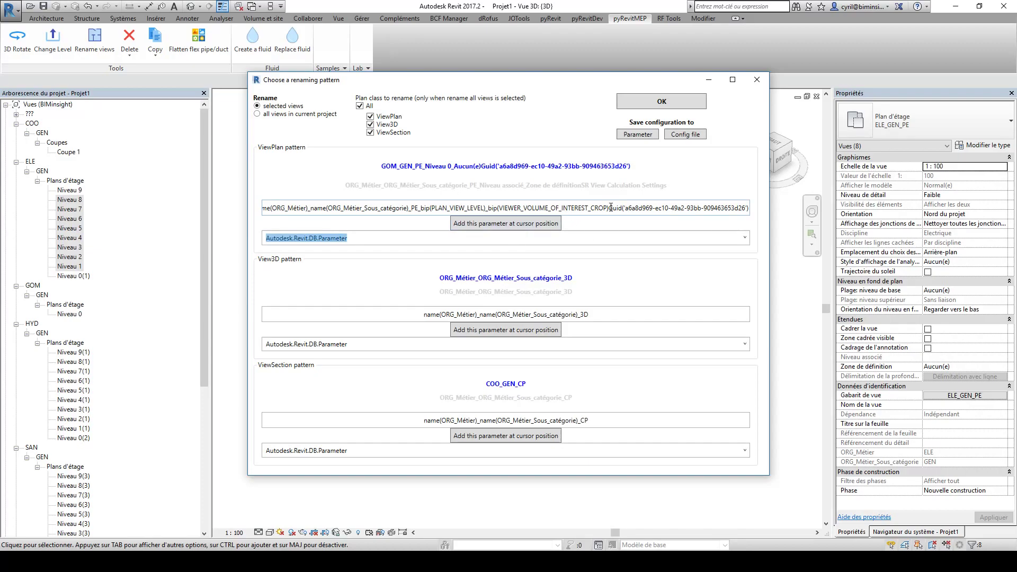
drag(610, 208, 810, 209)
key(ctrl+c)
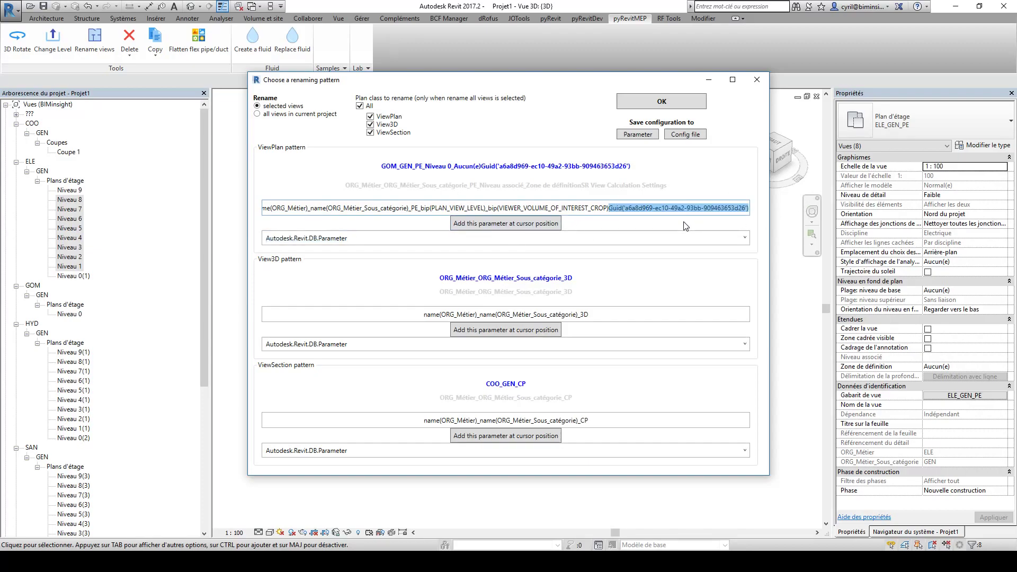
key(BackSpace)
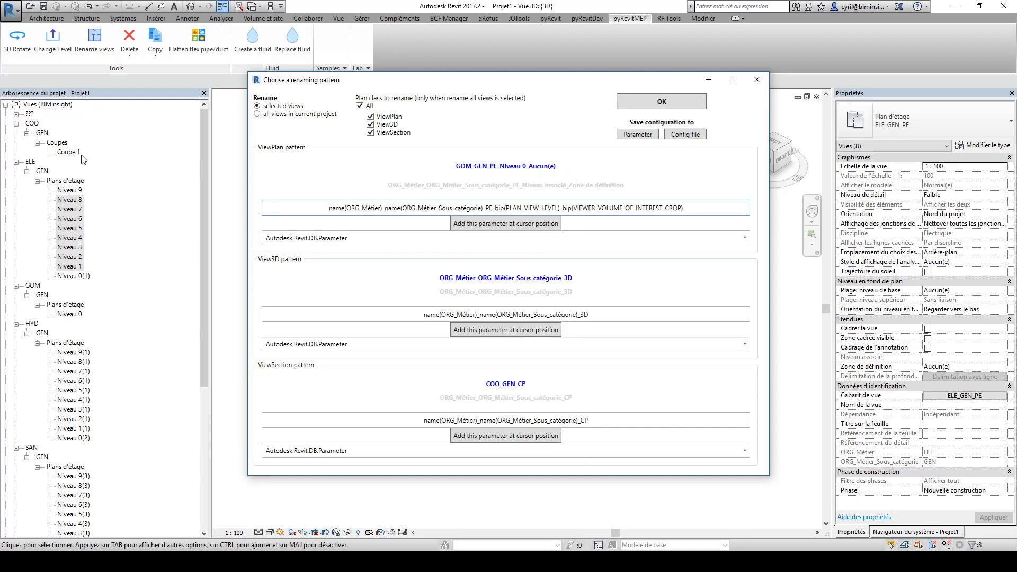
- Select the GOM Niveau 0 floor plan, previewing GOM_GEN_PE_Niveau 0_Aucun(e) in the ViewPlan pattern
click(74, 313)
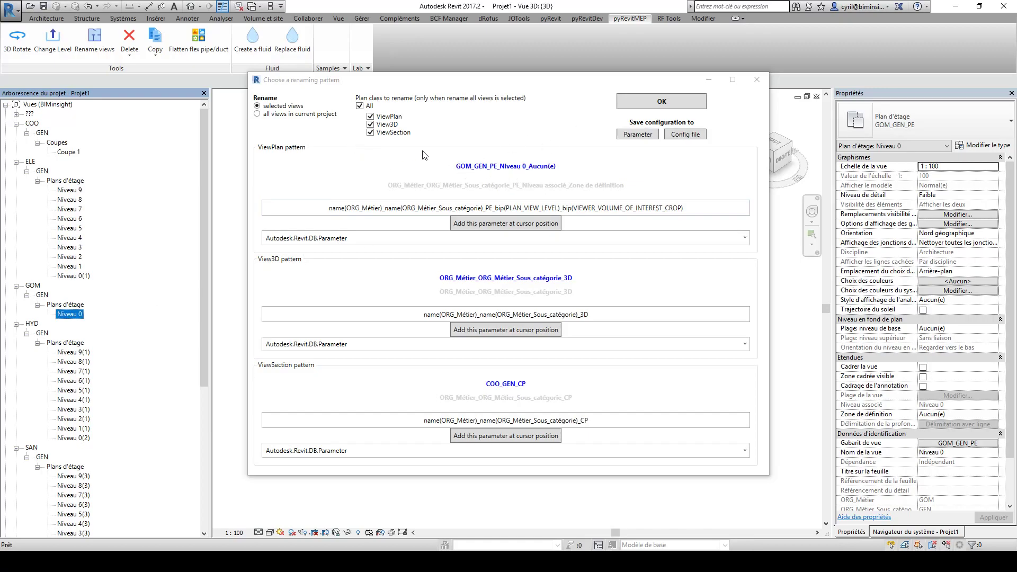
click(566, 166)
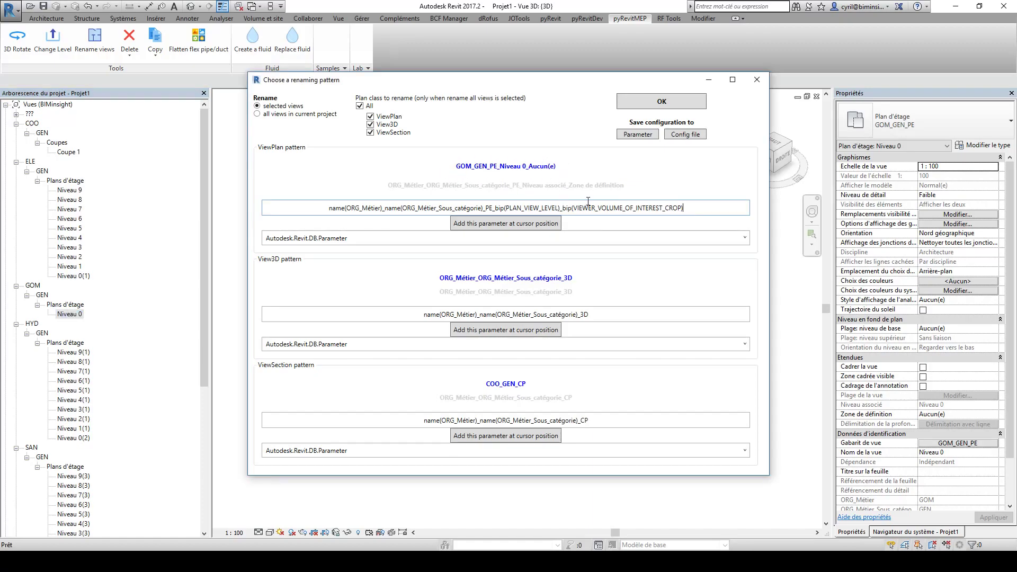
click(691, 210)
drag(676, 211, 563, 212)
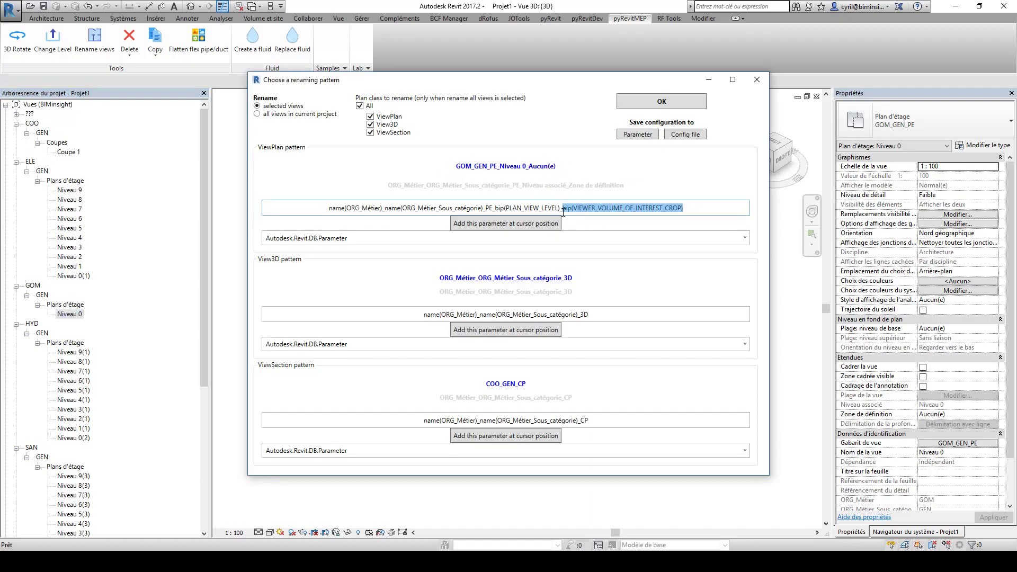
click(696, 209)
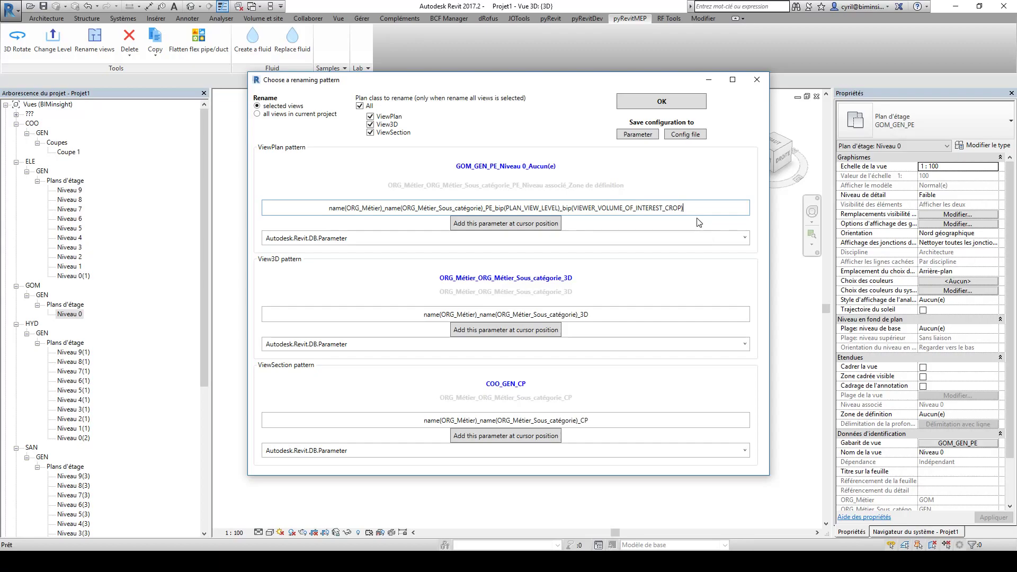
- Add then remove a trailing _Guid part so the ViewPlan pattern ends at the crop-region parameter
text(_)
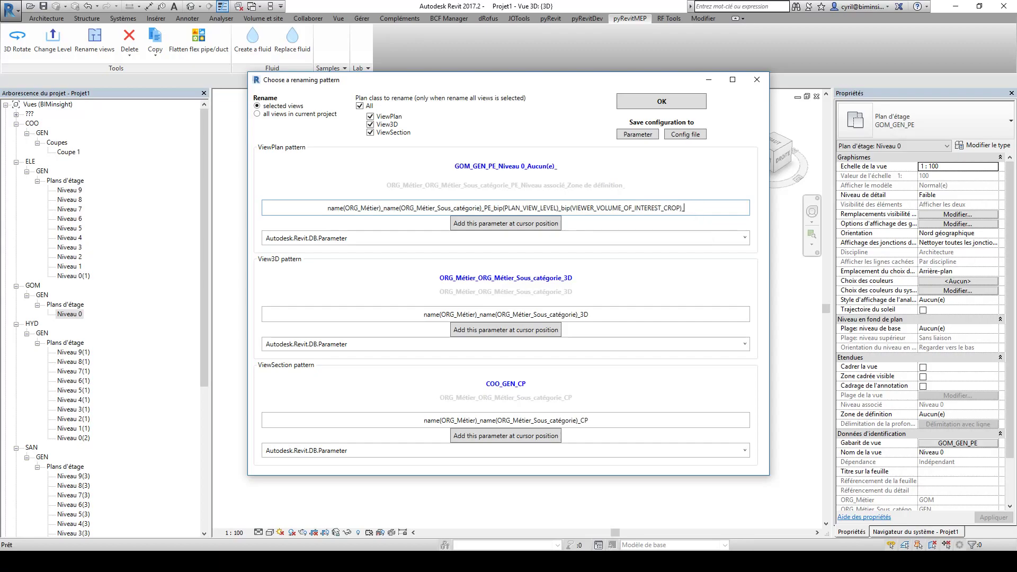
key(ctrl+v)
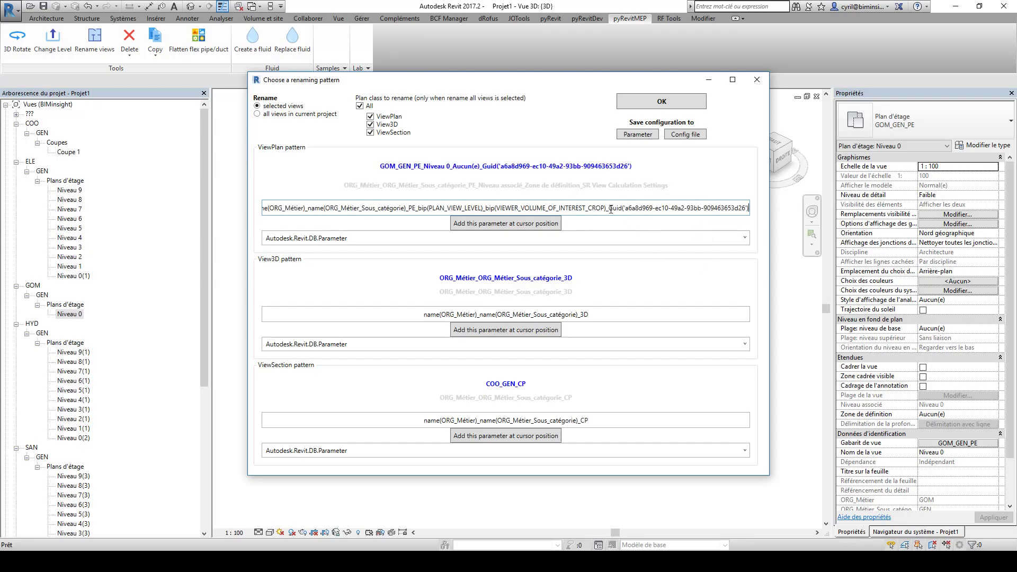
drag(609, 208, 792, 217)
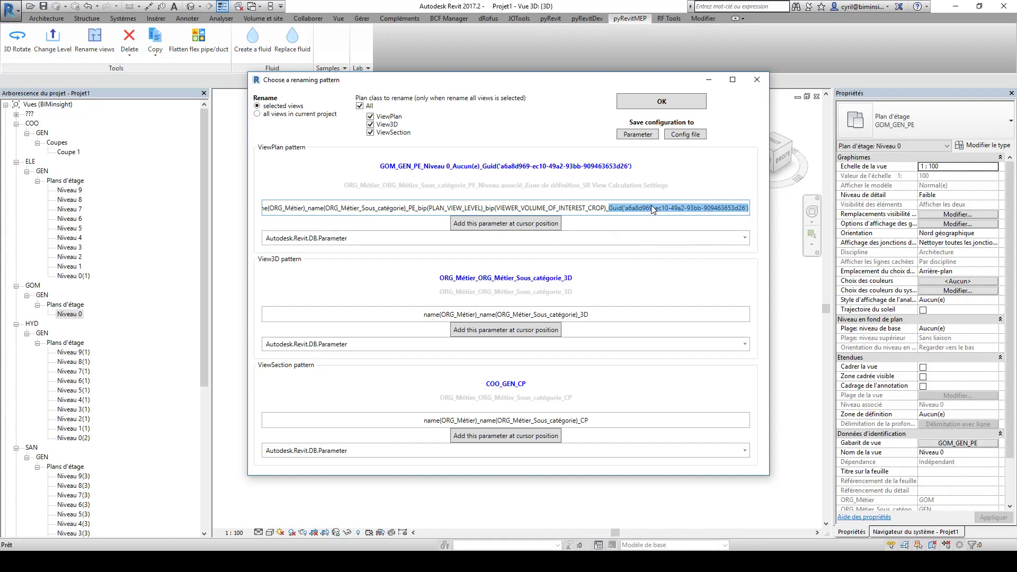
key(BackSpace)
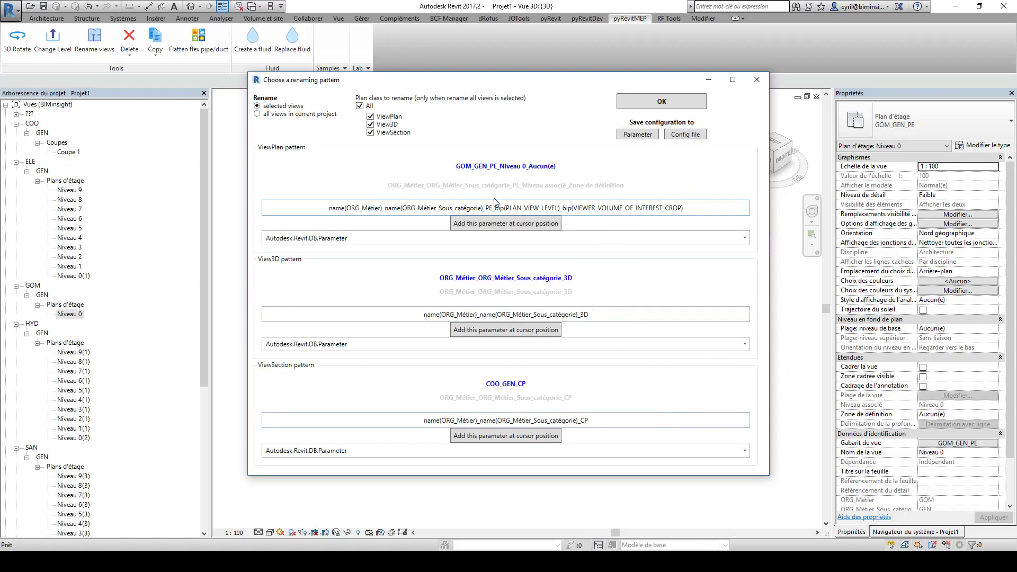
drag(719, 205, 262, 214)
drag(602, 317, 363, 298)
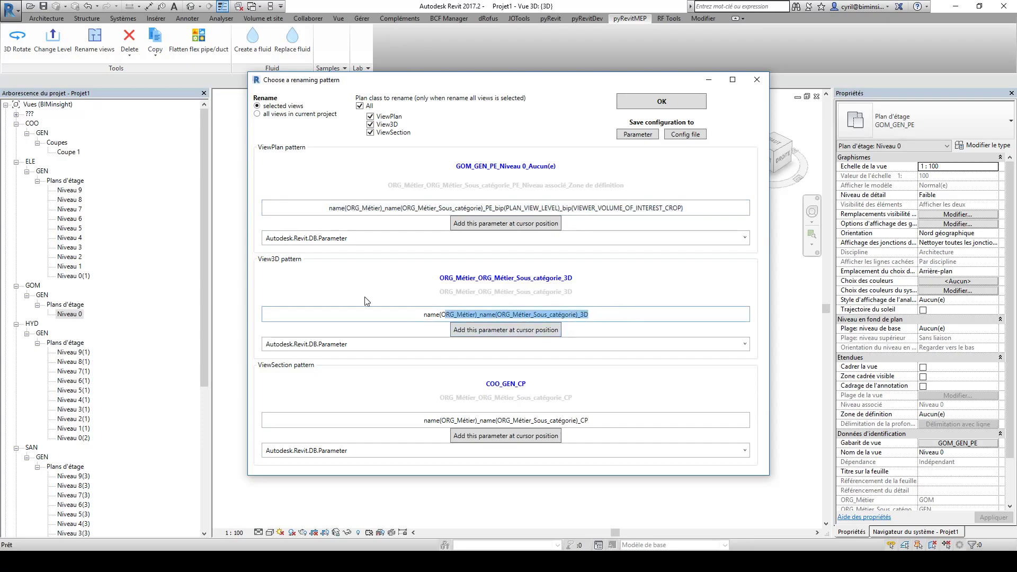
- Rename all views in the project with the ViewPlan, ViewSection and View3D patterns
drag(625, 421, 298, 430)
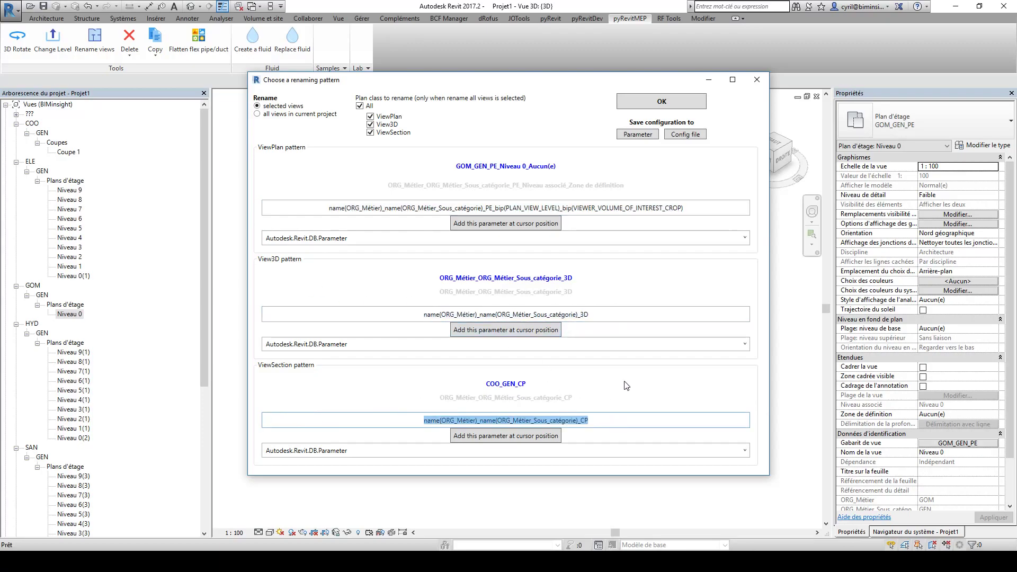
click(715, 212)
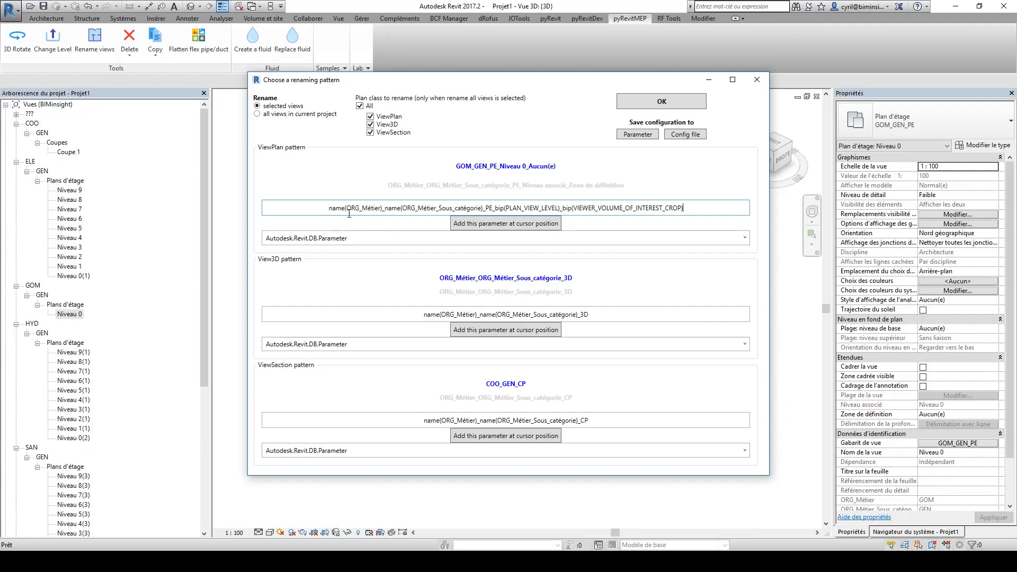
click(275, 115)
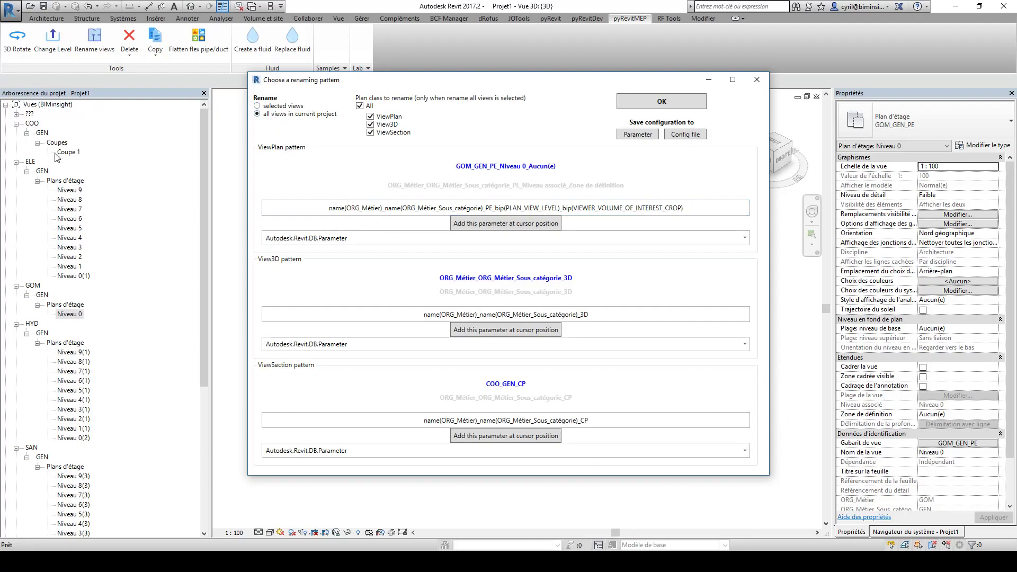
click(69, 191)
click(276, 106)
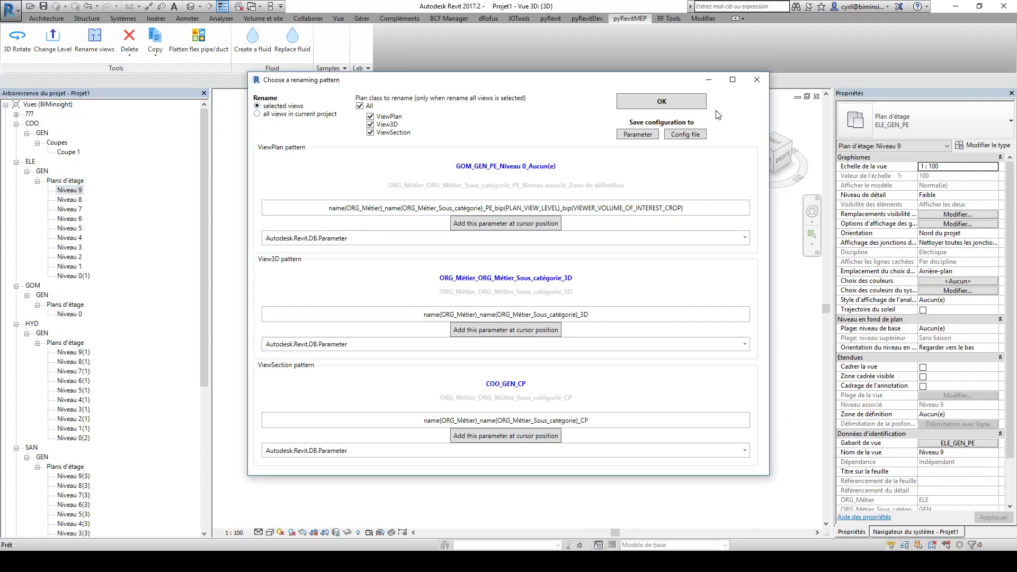
click(275, 115)
click(663, 108)
- Check the renamed ELE_GEN_PE_Niveau 5_Aucun(e) and HYD_GEN_PE_Niveau 5_Aucun(e) views
click(113, 228)
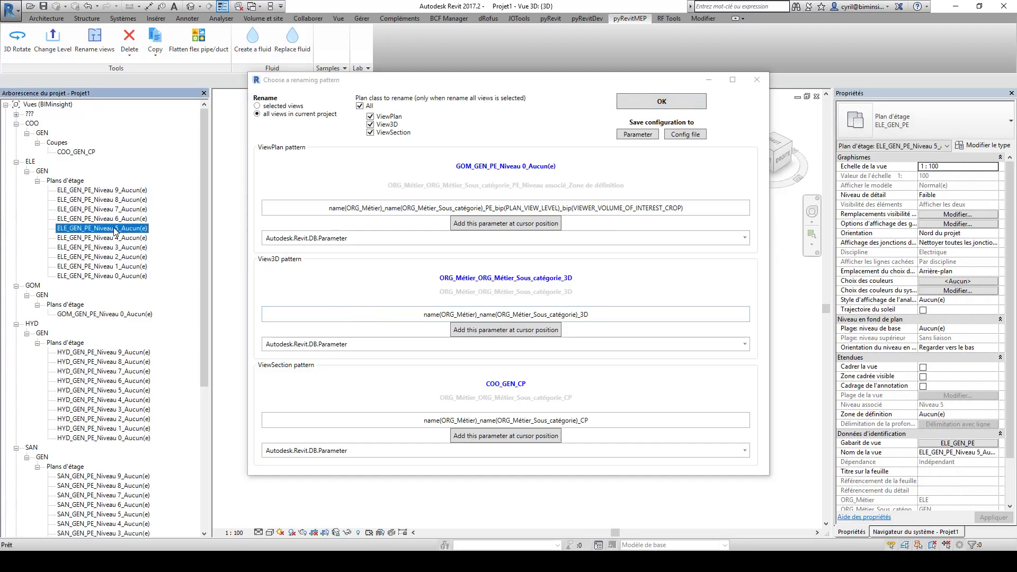
scroll(113, 237, down, 6)
click(111, 230)
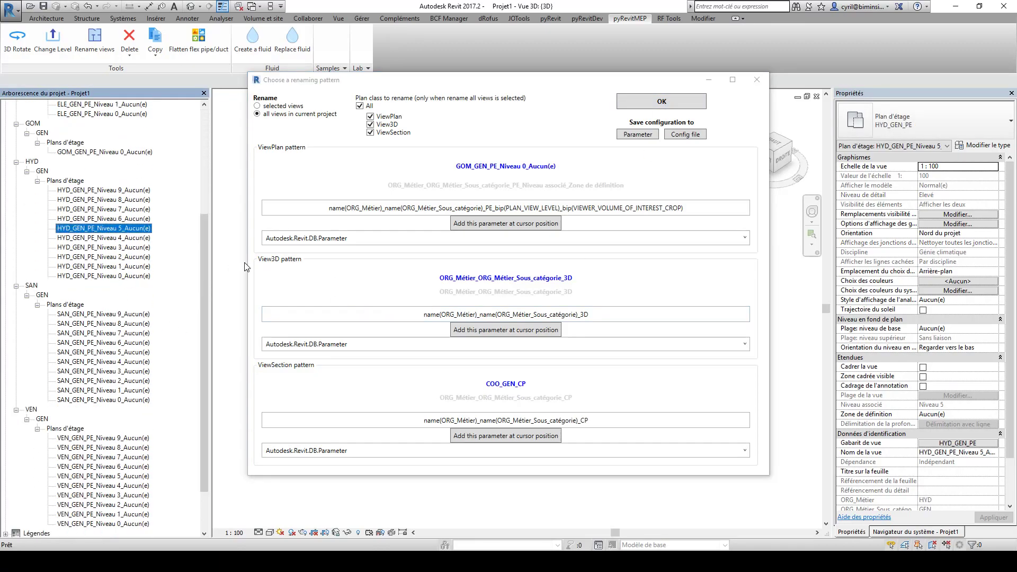
scroll(149, 213, up, 6)
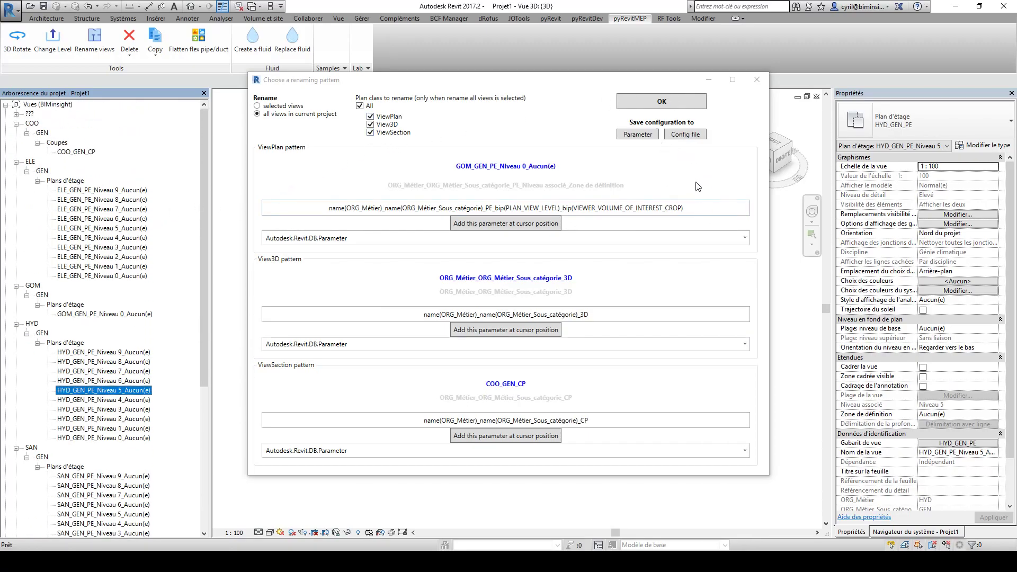
- Delete the name(ORG_Métier) parts and _bip(VIEWER_VOLUME_OF_INTEREST_CROP), leaving PE_bip(PLAN_VIEW_LEVEL)
mouse_move(698, 208)
mouse_down()
mouse_move(503, 215)
mouse_move(680, 197)
mouse_move(670, 208)
mouse_move(697, 207)
mouse_up()
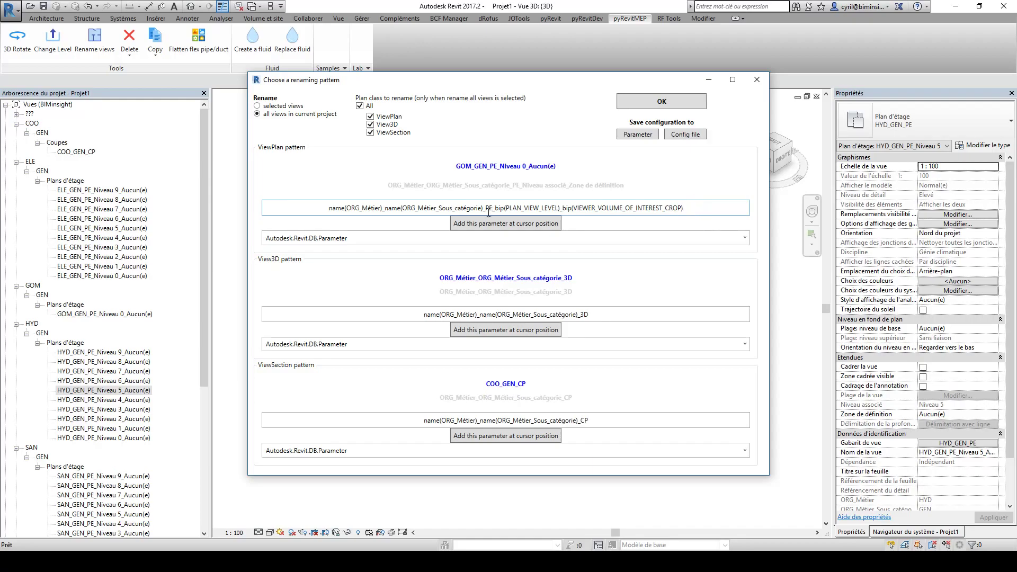
drag(486, 210, 217, 230)
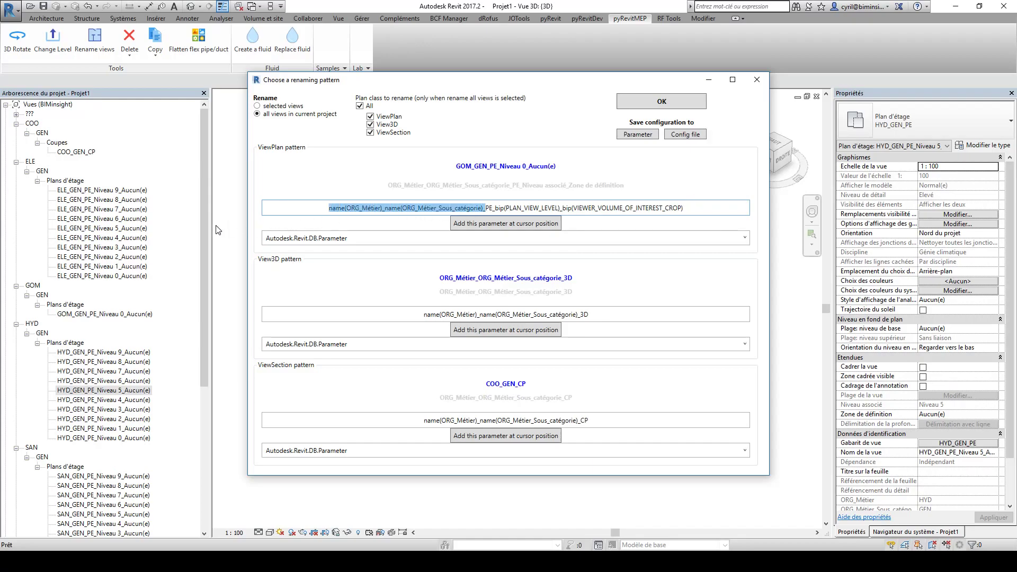
key(Delete)
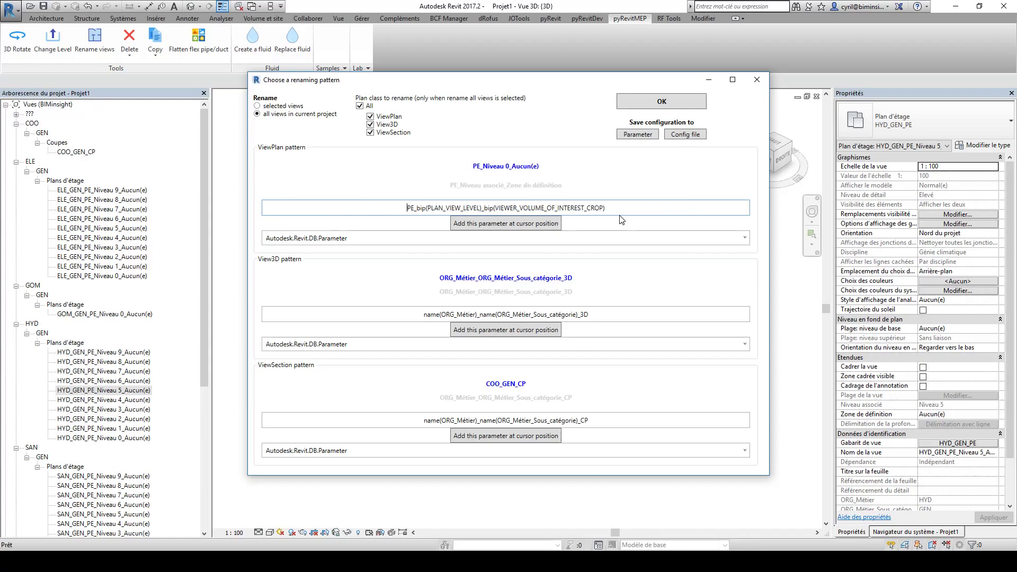
drag(627, 209, 485, 206)
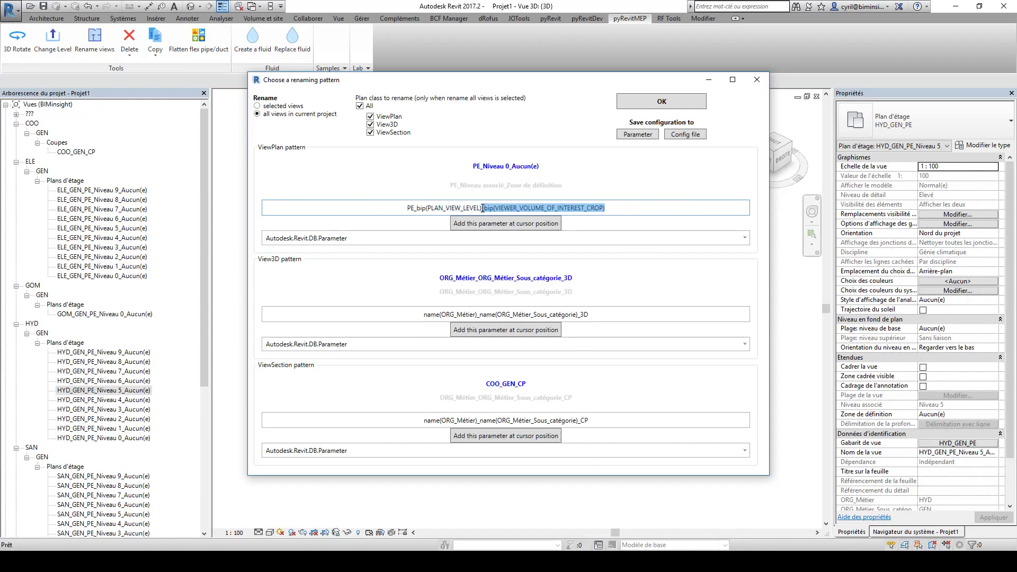
key(Delete)
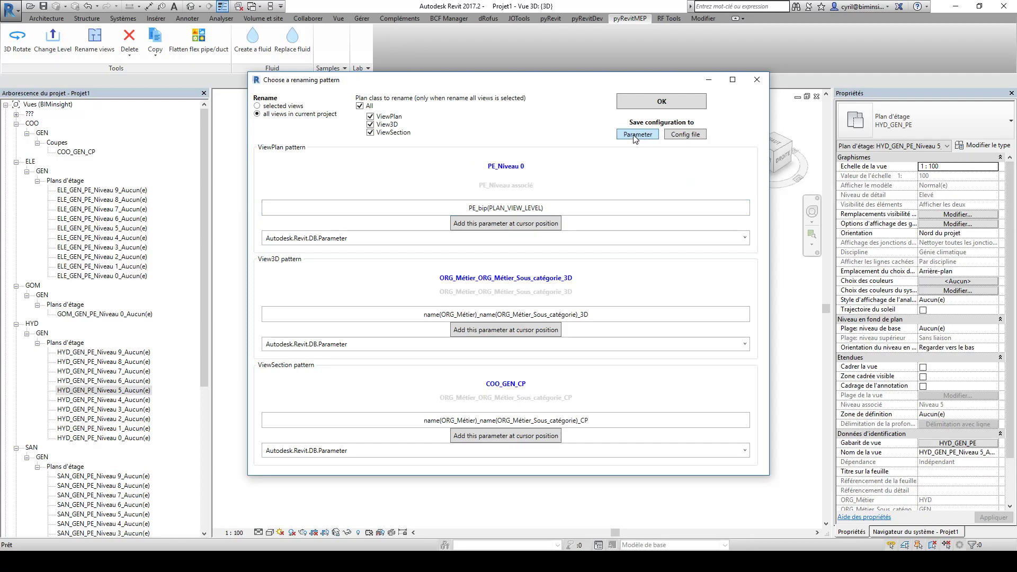
- Inspect the pyRevitMEP_viewrename_patterns value in Project Information, closing it without changes
click(362, 19)
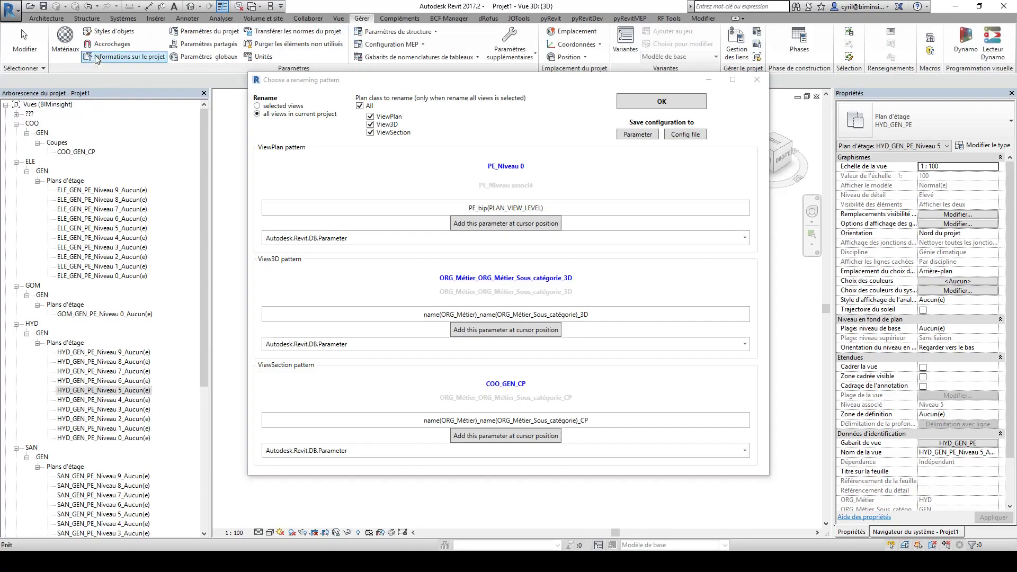
click(130, 57)
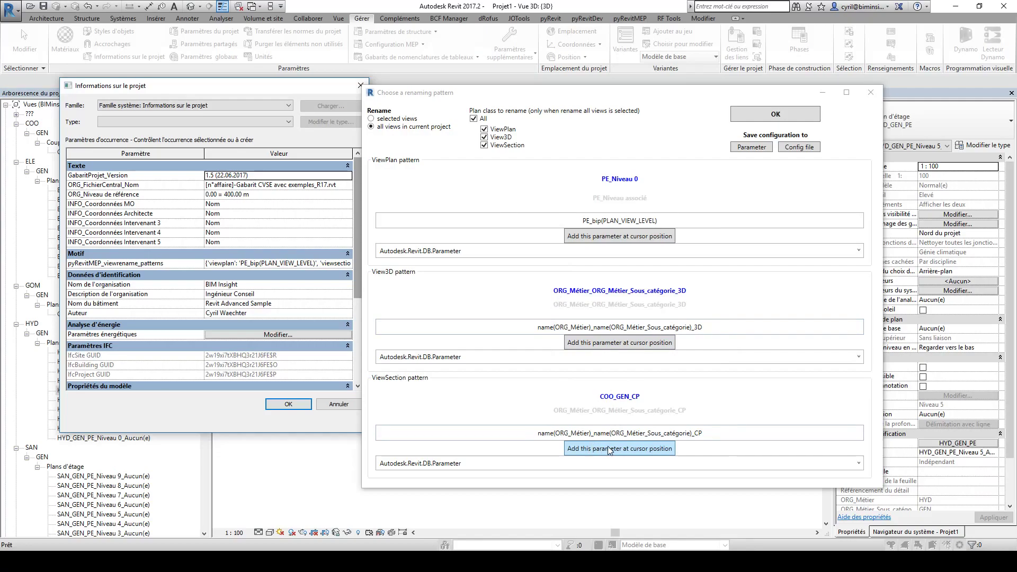
click(222, 265)
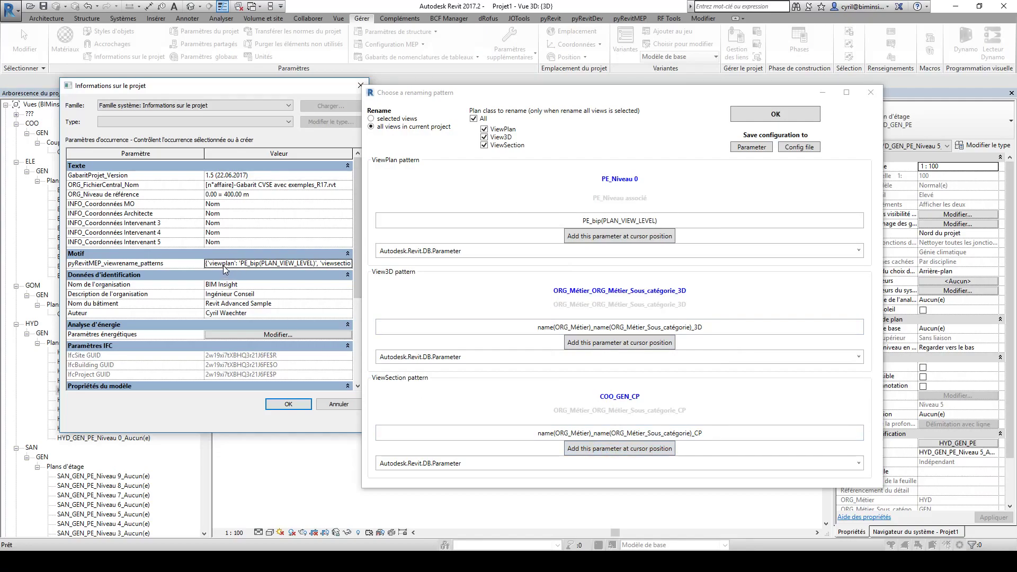
click(207, 264)
drag(207, 264, 446, 265)
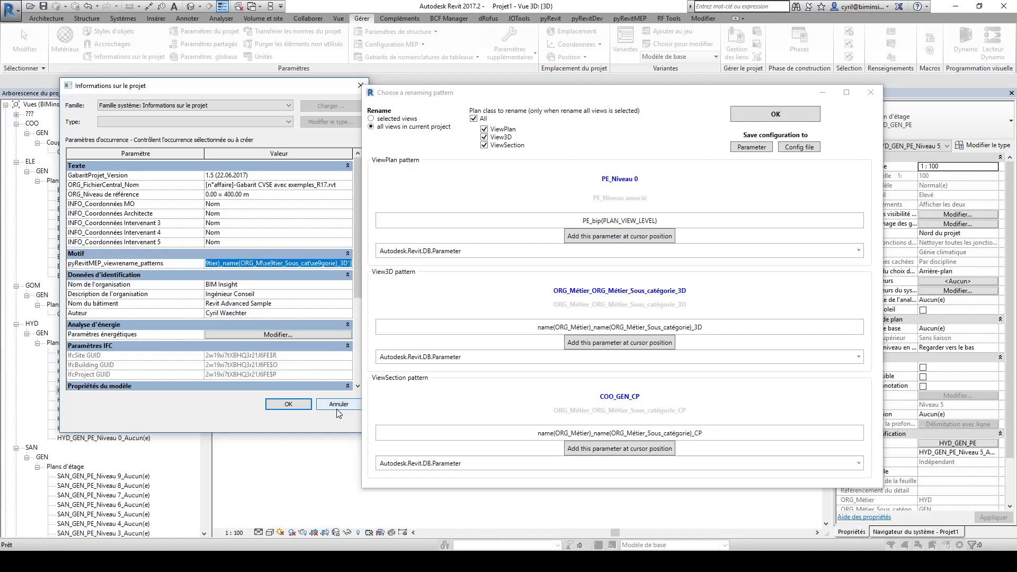
key(Escape)
mouse_move(284, 264)
mouse_down()
mouse_move(355, 265)
mouse_move(272, 265)
mouse_move(286, 265)
mouse_up()
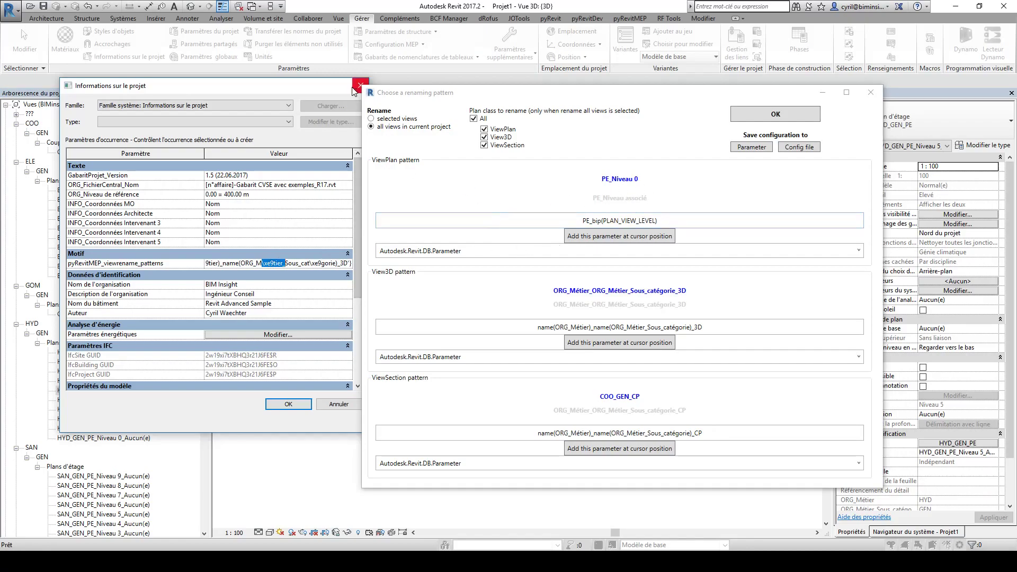
key(Escape)
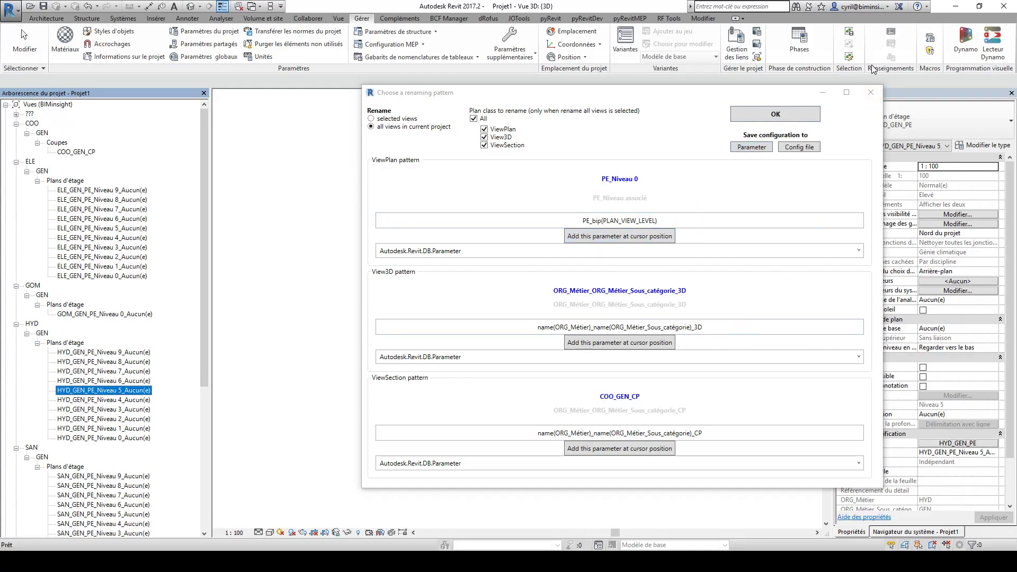
- Reopen Rename views and check the ViewPlan pattern reads PE_bip(PLAN_VIEW_LEVEL), previewing PE_Niveau 0
click(871, 92)
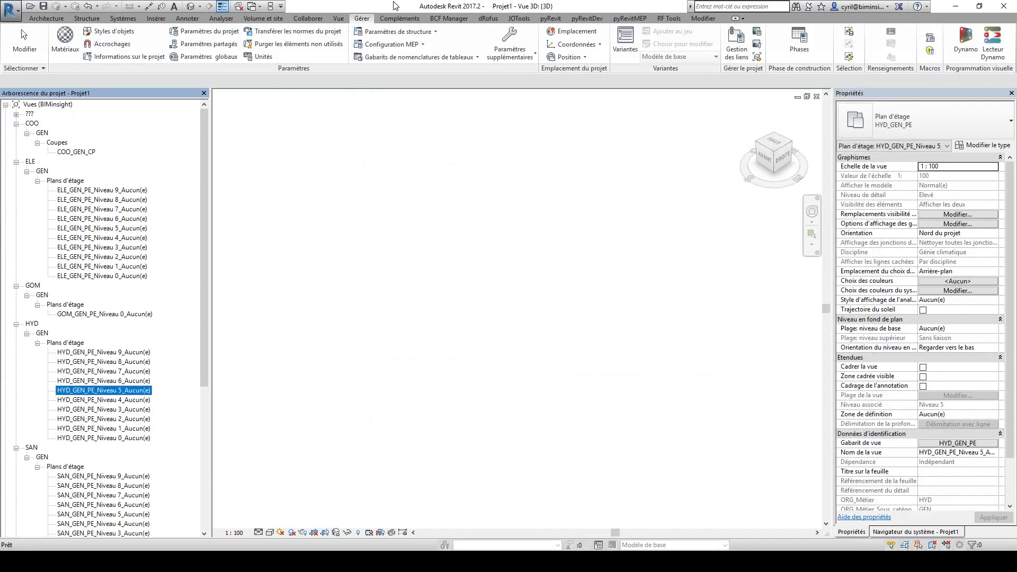
click(630, 18)
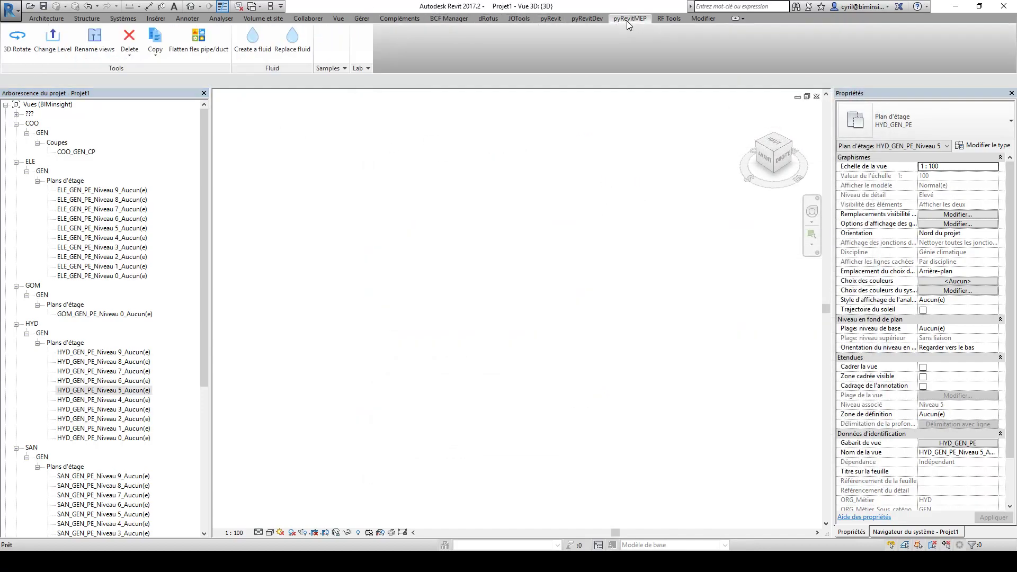
click(89, 53)
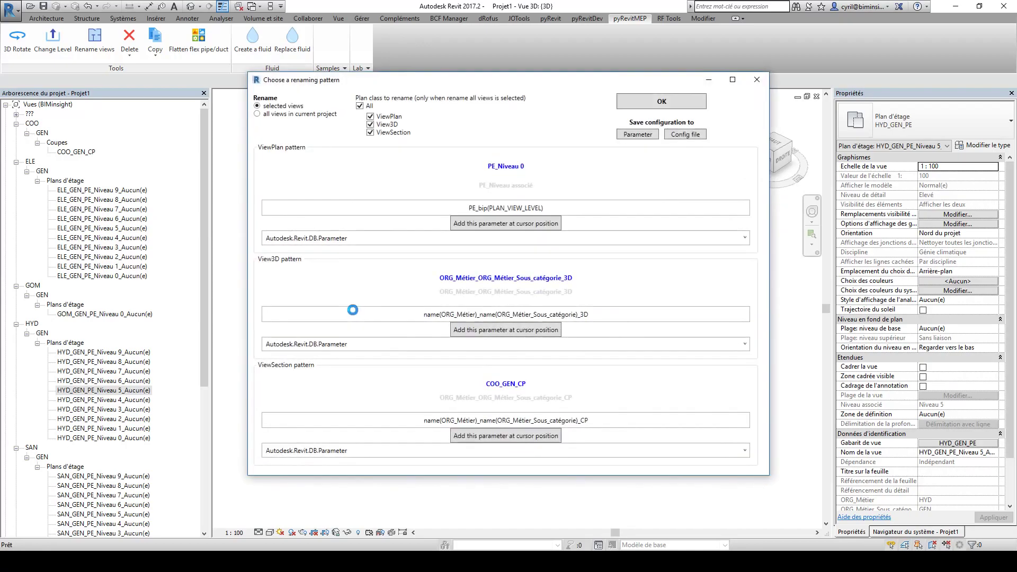
drag(544, 208, 467, 208)
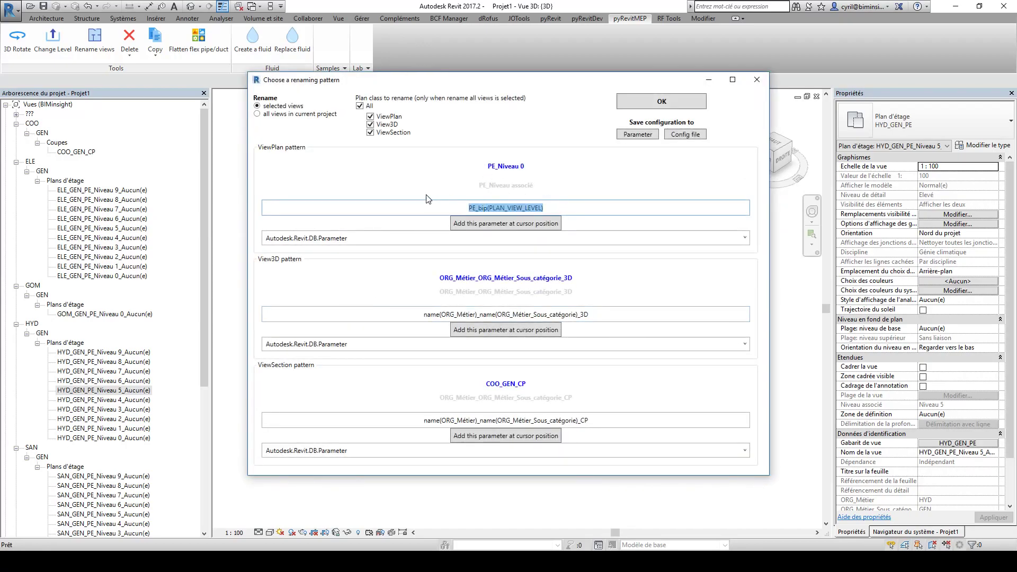
click(569, 205)
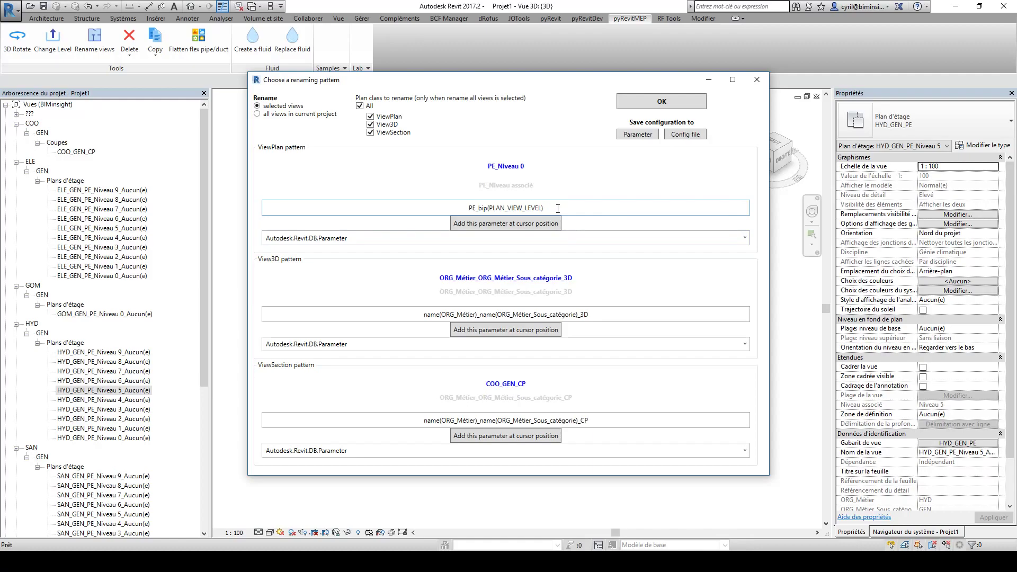
- Clear the pyRevitMEP_viewrename_patterns value in Project Information and confirm with OK
drag(558, 208, 398, 239)
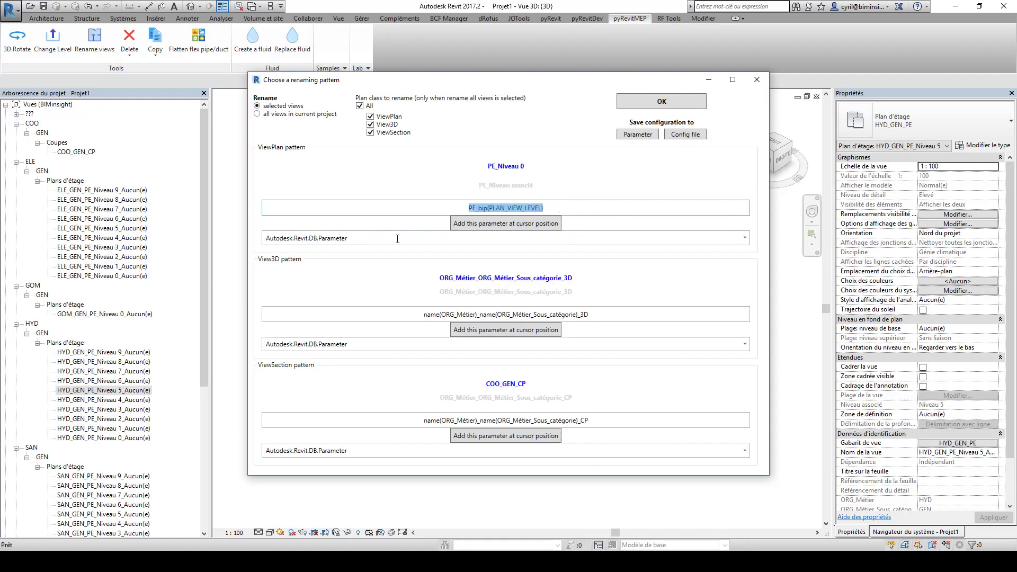
click(757, 79)
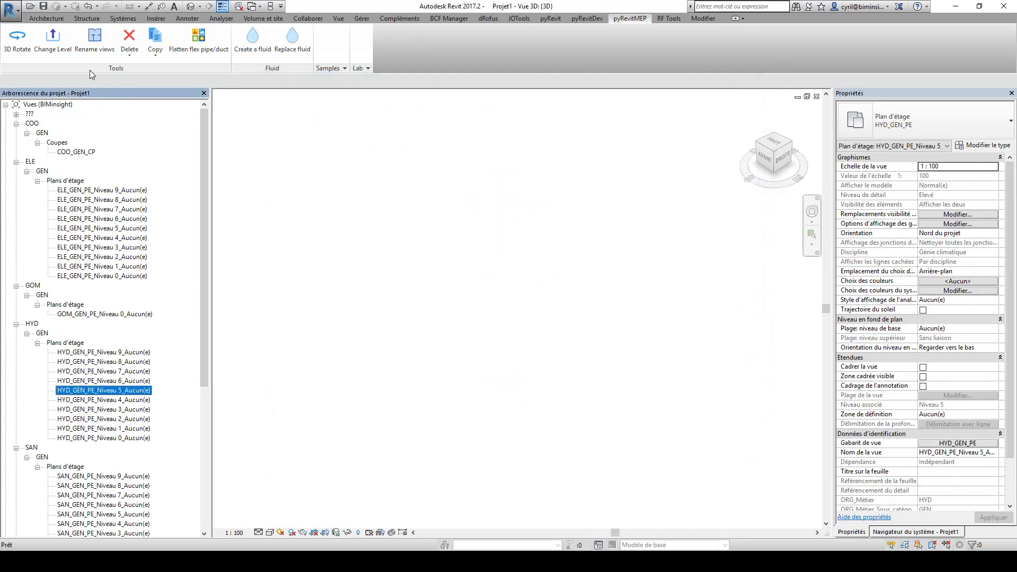
click(553, 19)
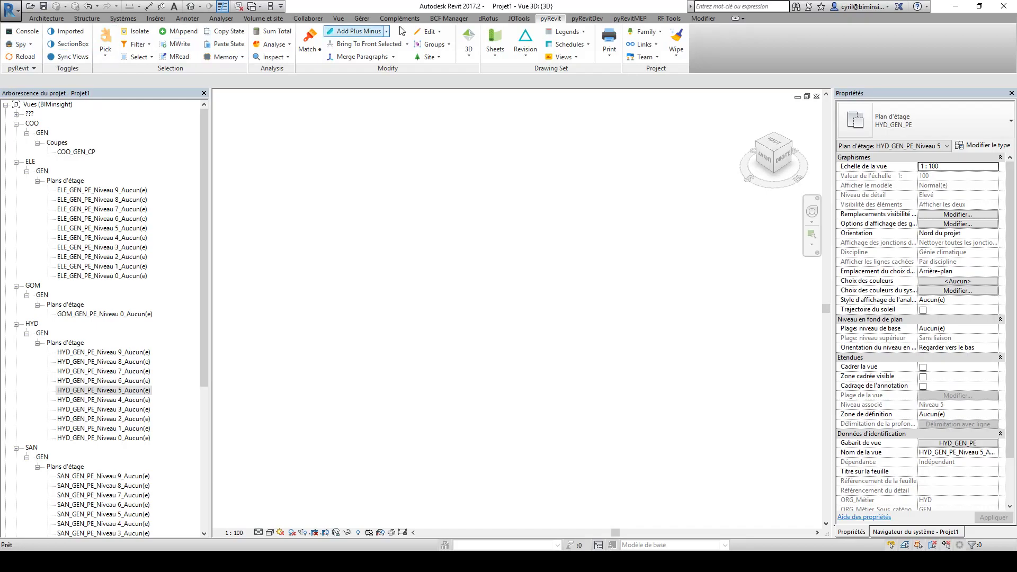
click(362, 19)
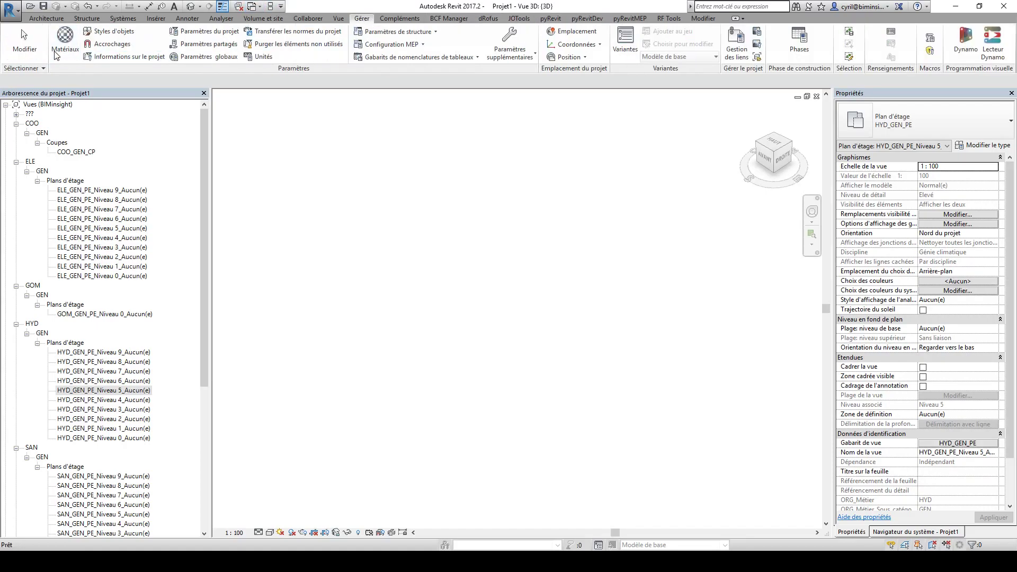
click(123, 57)
click(227, 263)
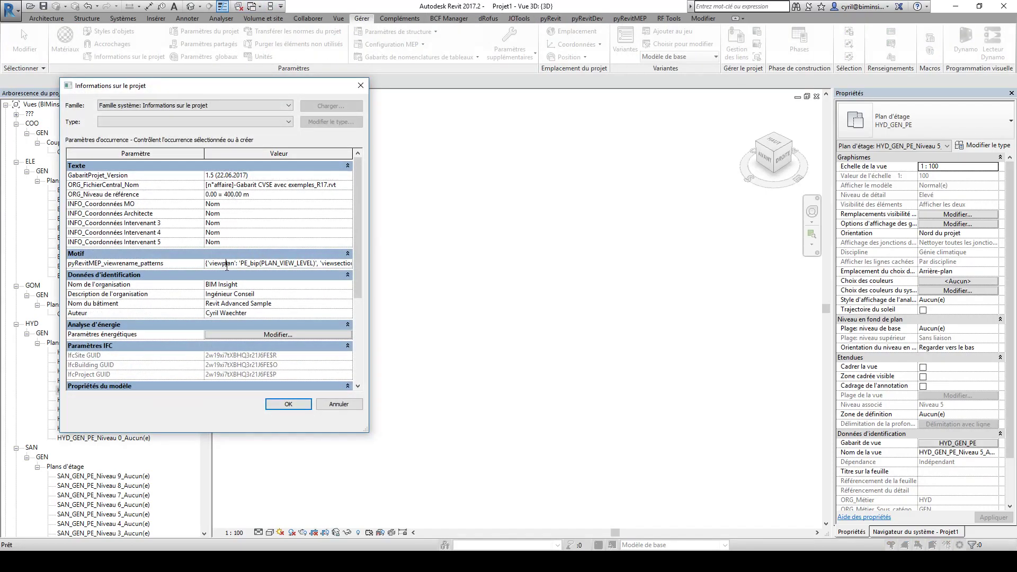
drag(208, 263, 616, 303)
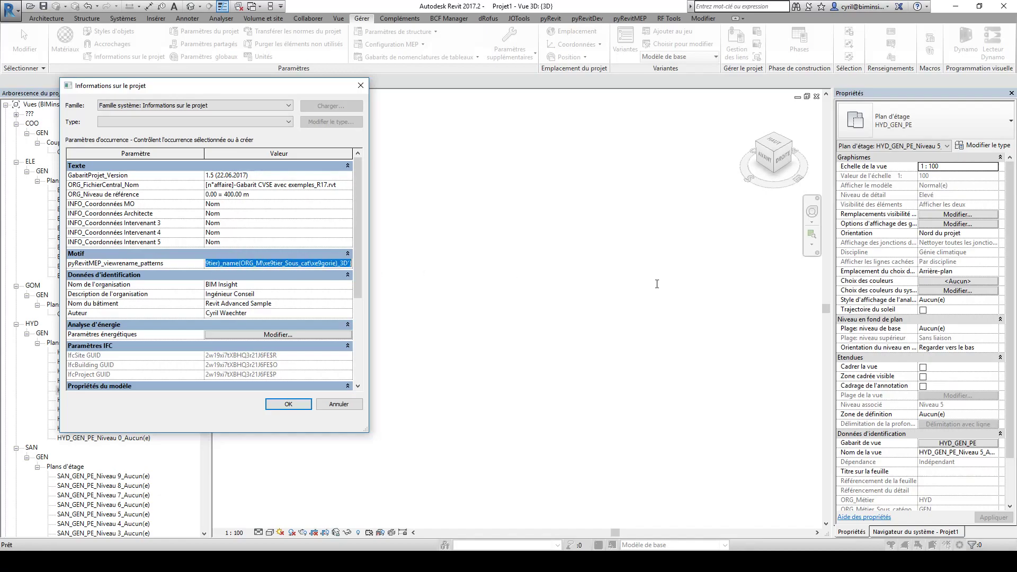
click(289, 403)
- Reopen Rename views and verify the default ViewPlan pattern previews GOM_GEN_PE_Niveau 0_Aucun(e)
click(630, 19)
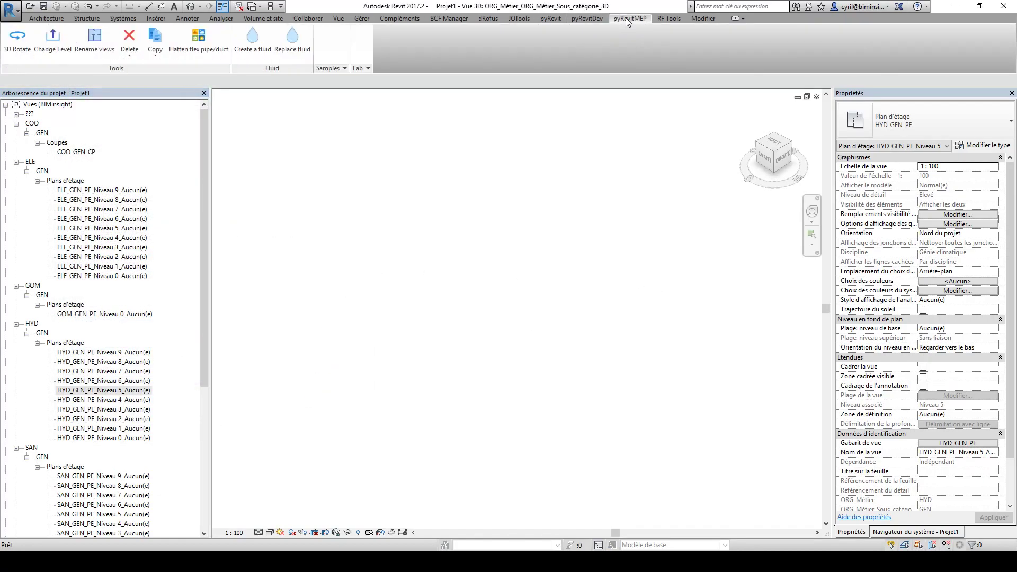
click(94, 39)
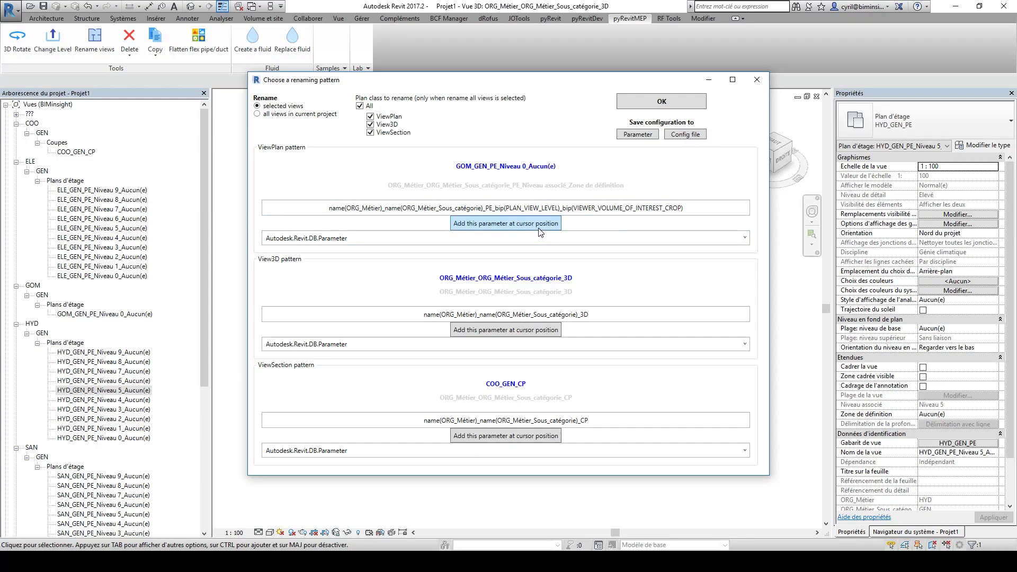
drag(689, 208, 153, 223)
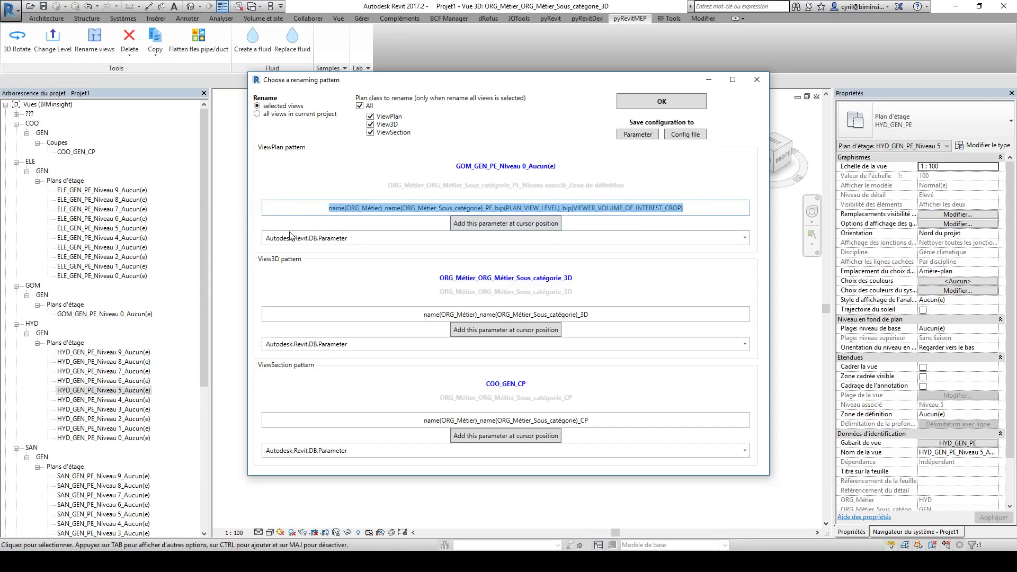
click(559, 209)
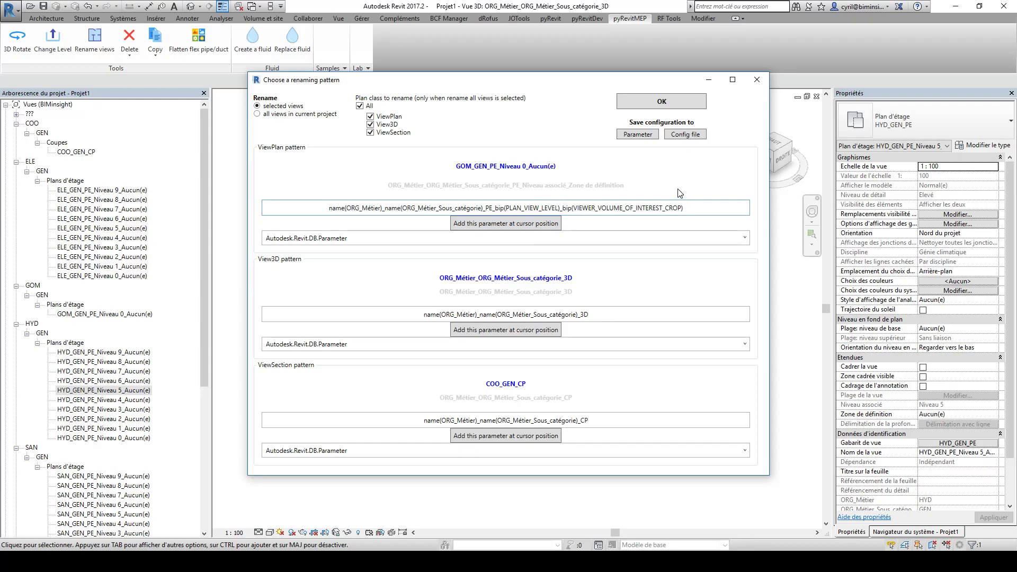